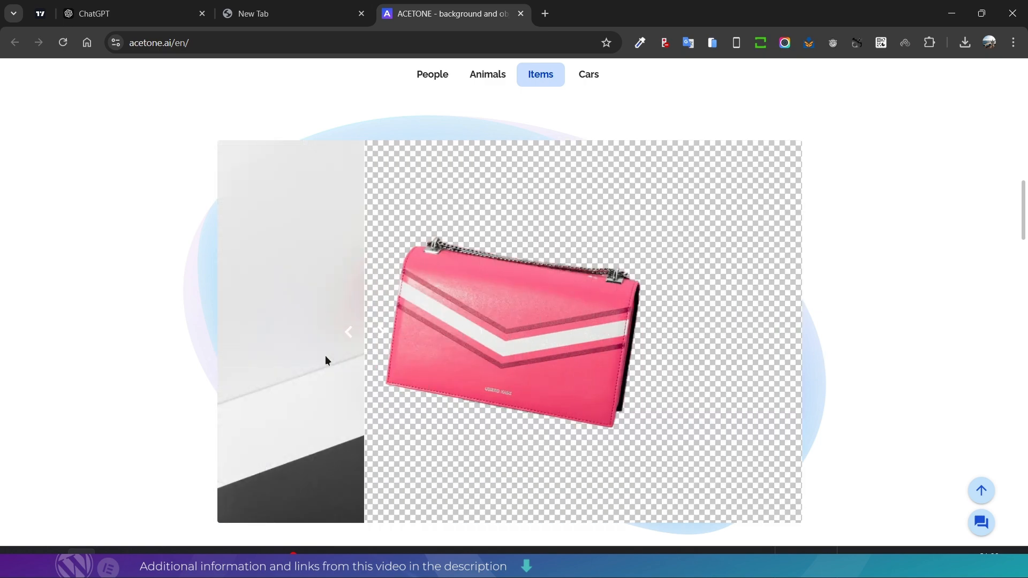
# - View the car example among the background removal samples
pyautogui.click(589, 75)
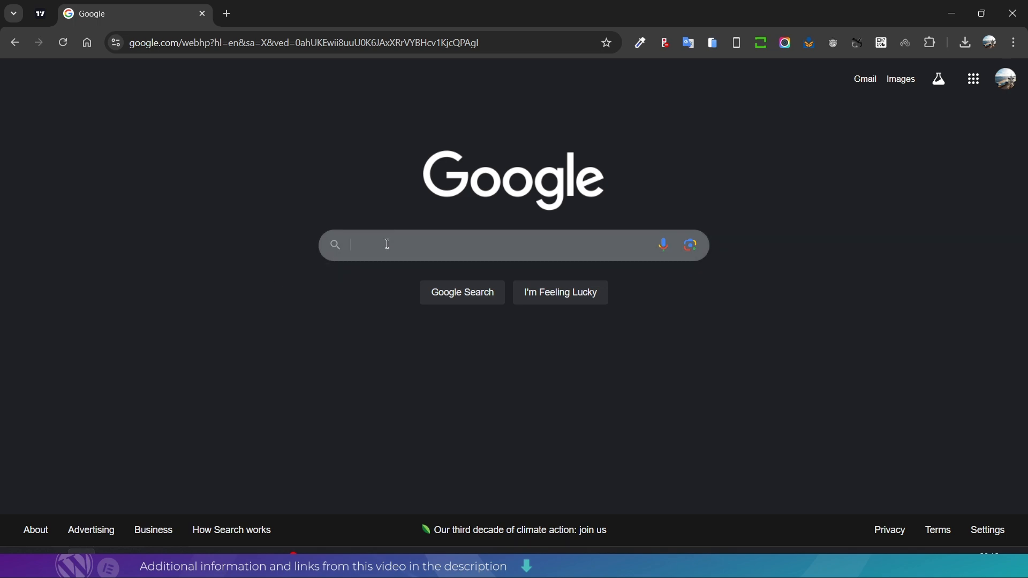
# - Search Google for "delete background ai" and open the Removal.AI image background remover in a new tab
pyautogui.click(437, 248)
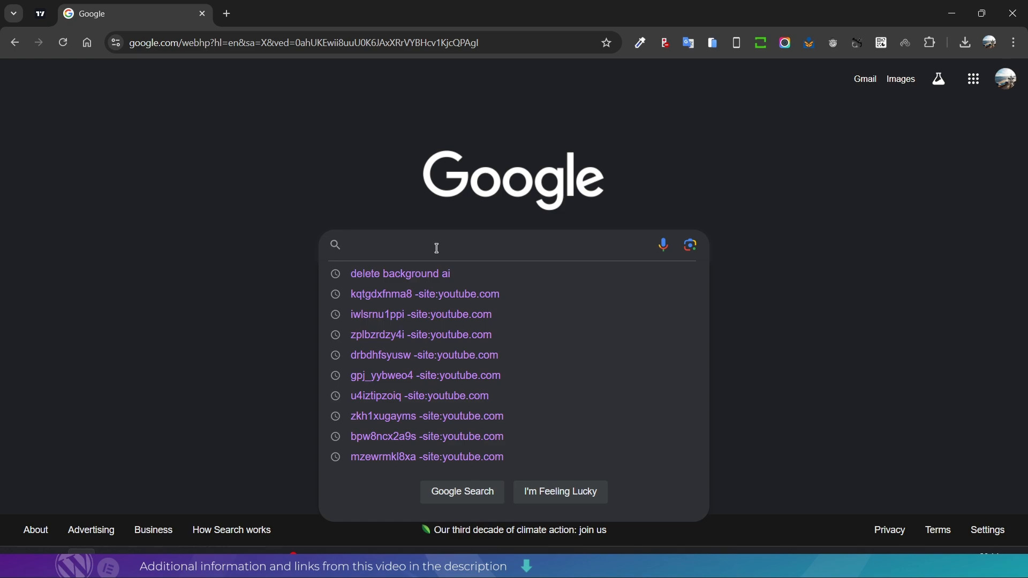
pyautogui.click(427, 275)
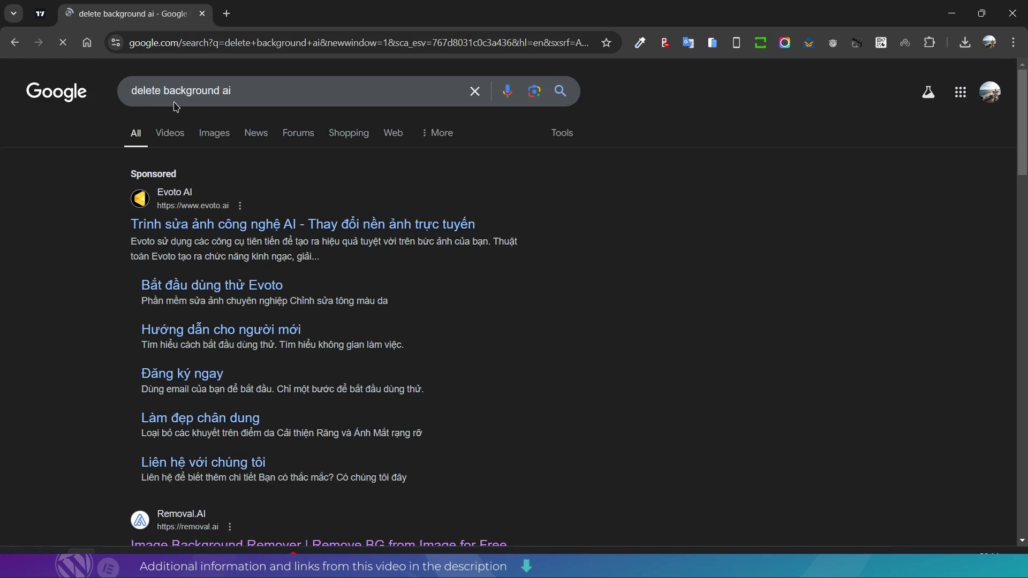
pyautogui.scroll(-6, 477, 223)
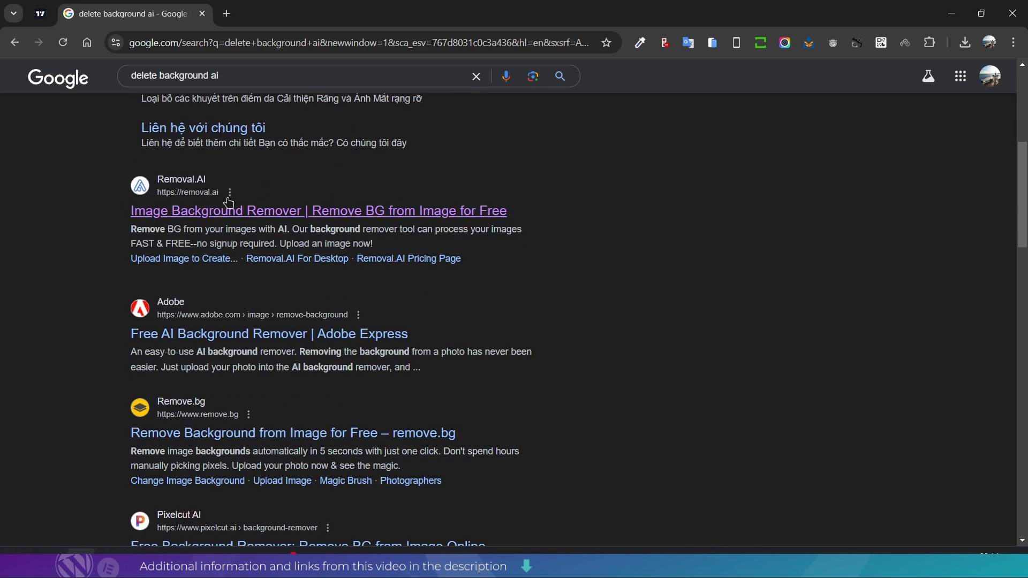
pyautogui.middleClick(215, 215)
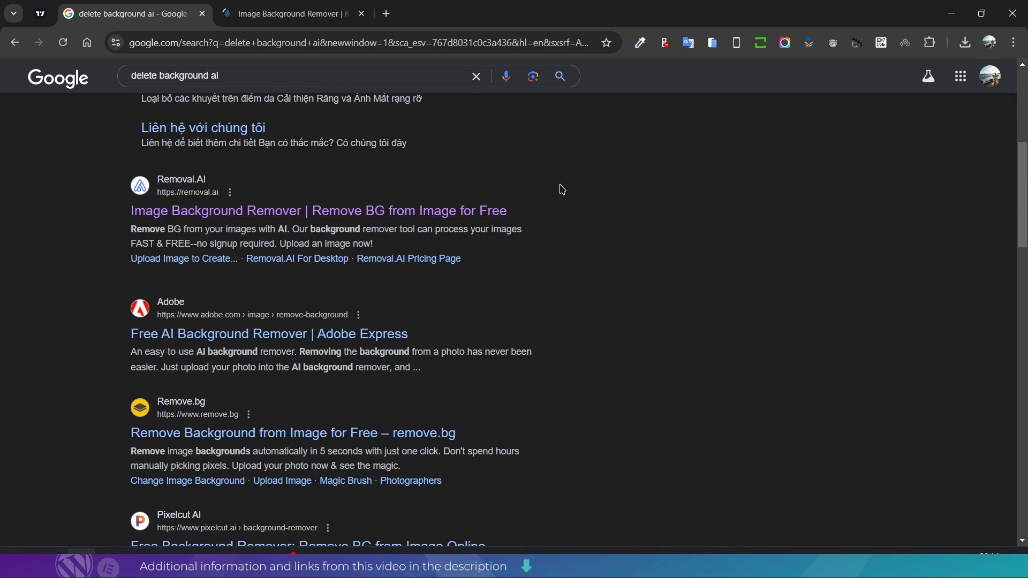
pyautogui.scroll(5, 461, 178)
pyautogui.click(289, 13)
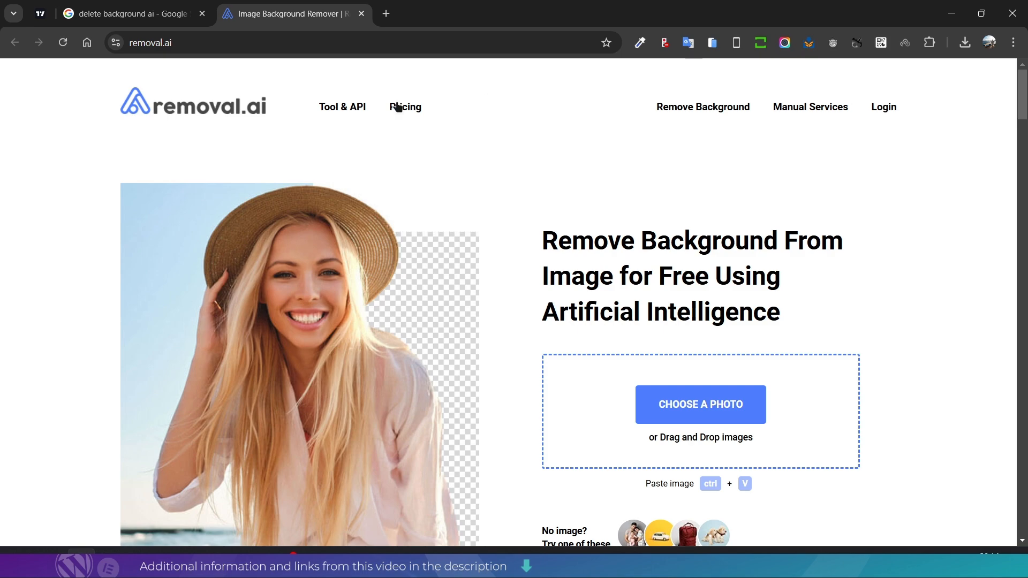
# - Upload the yellow-background photo of the woman showing a smartphone from Downloads to Removal.AI for background removal
pyautogui.scroll(-5, 608, 221)
pyautogui.scroll(4, 793, 279)
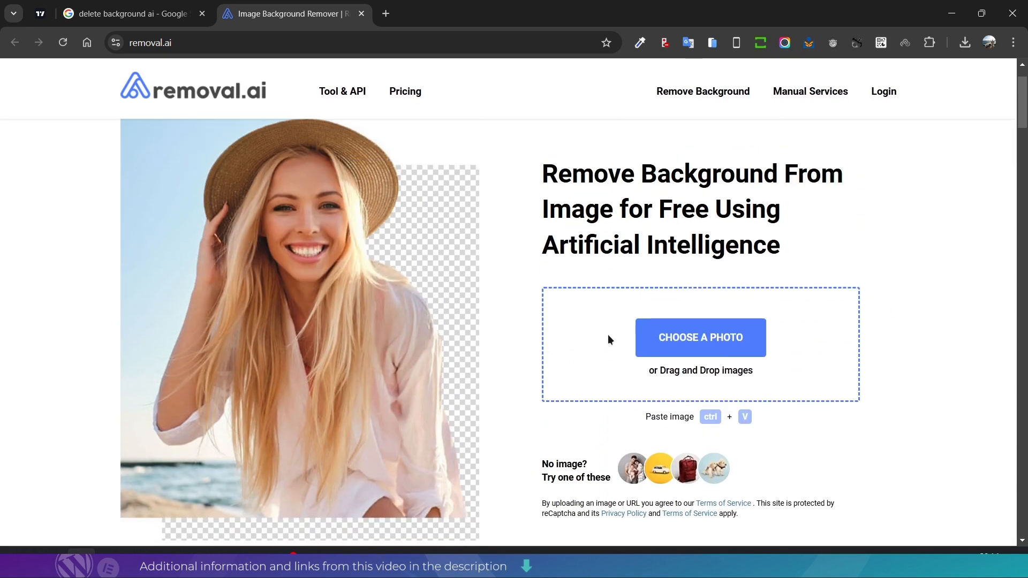
pyautogui.click(713, 343)
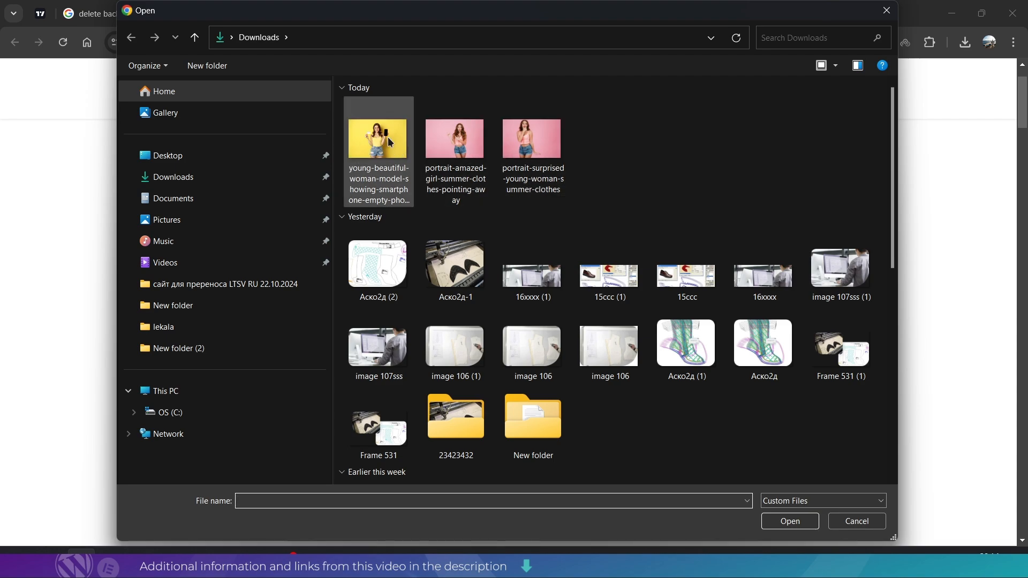
pyautogui.doubleClick(389, 138)
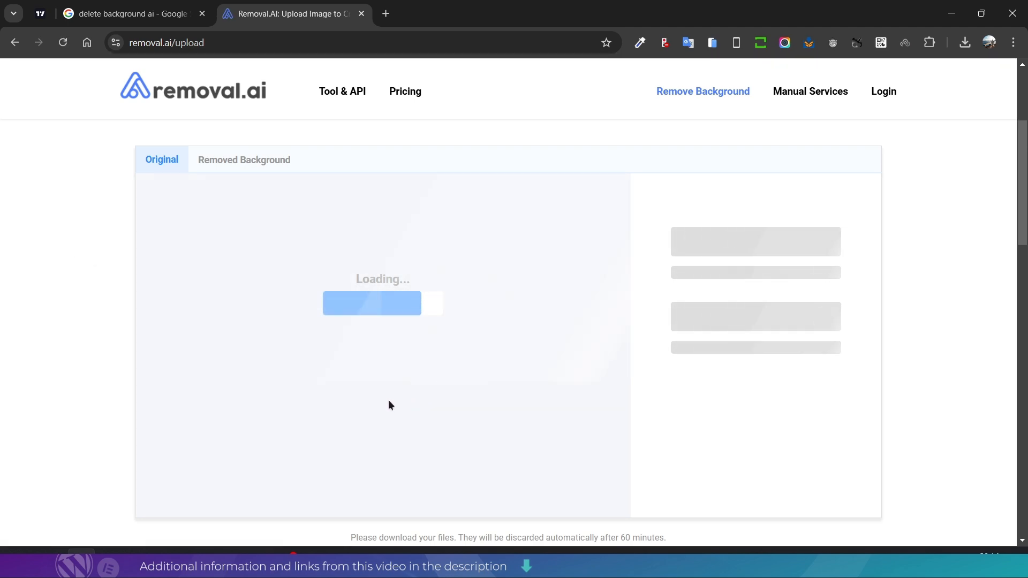
# - Examine the removed-background result and the image size offered by the preview download
pyautogui.scroll(-10, 926, 289)
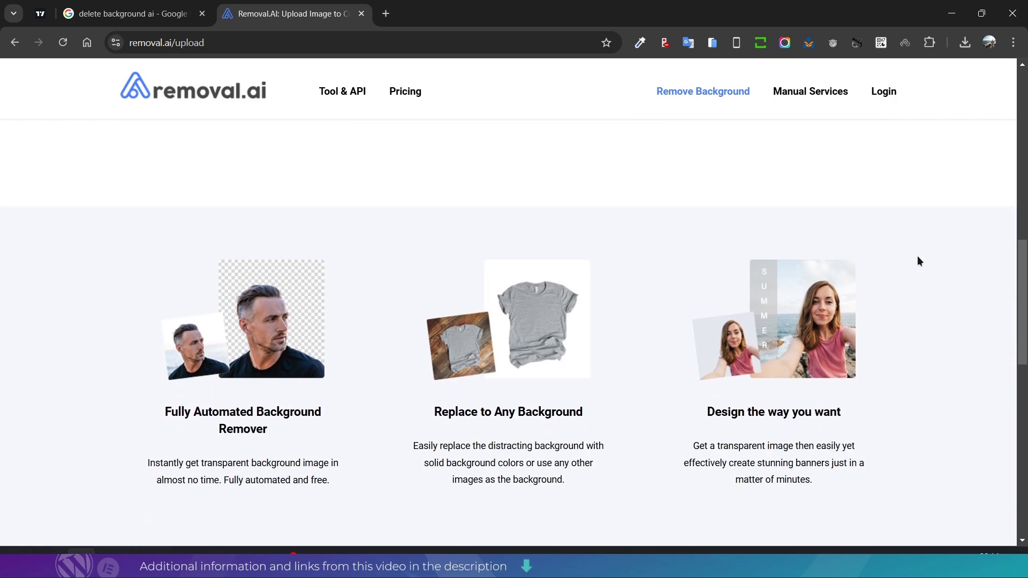
pyautogui.scroll(2, 918, 262)
pyautogui.scroll(1, 917, 259)
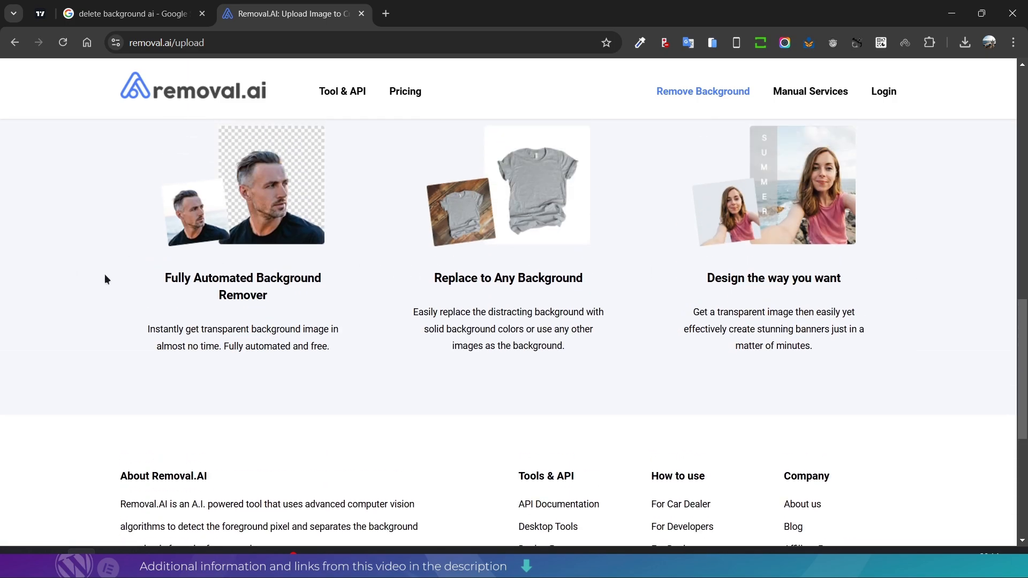
pyautogui.scroll(-6, 110, 279)
pyautogui.scroll(16, 117, 281)
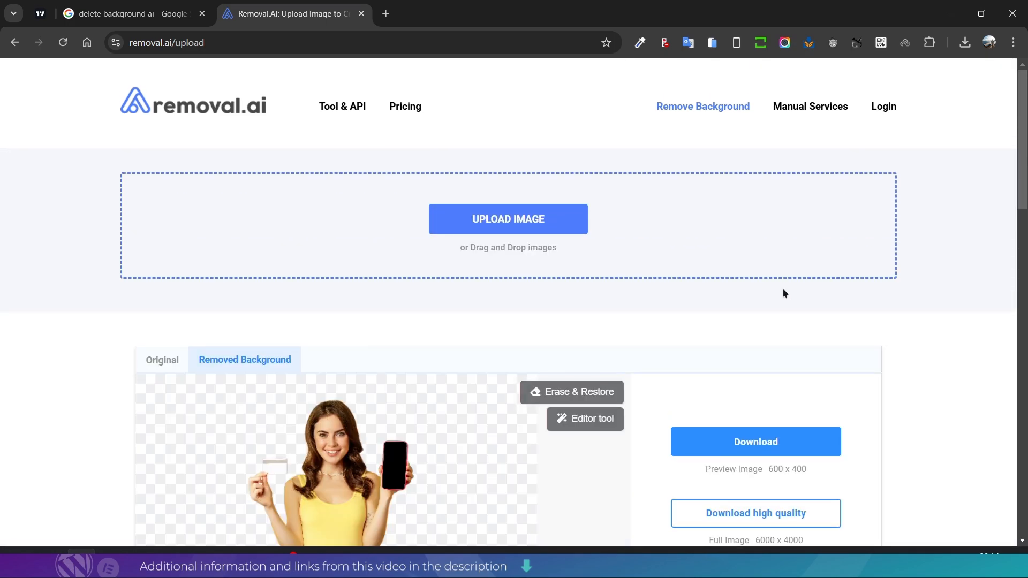
pyautogui.scroll(-4, 750, 298)
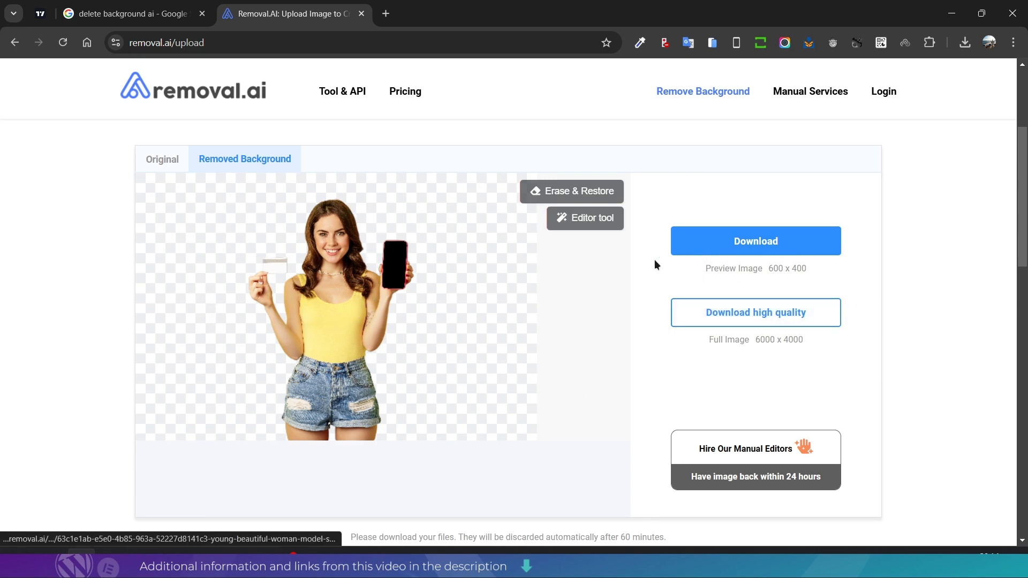
pyautogui.moveTo(739, 266); pyautogui.dragTo(809, 263)
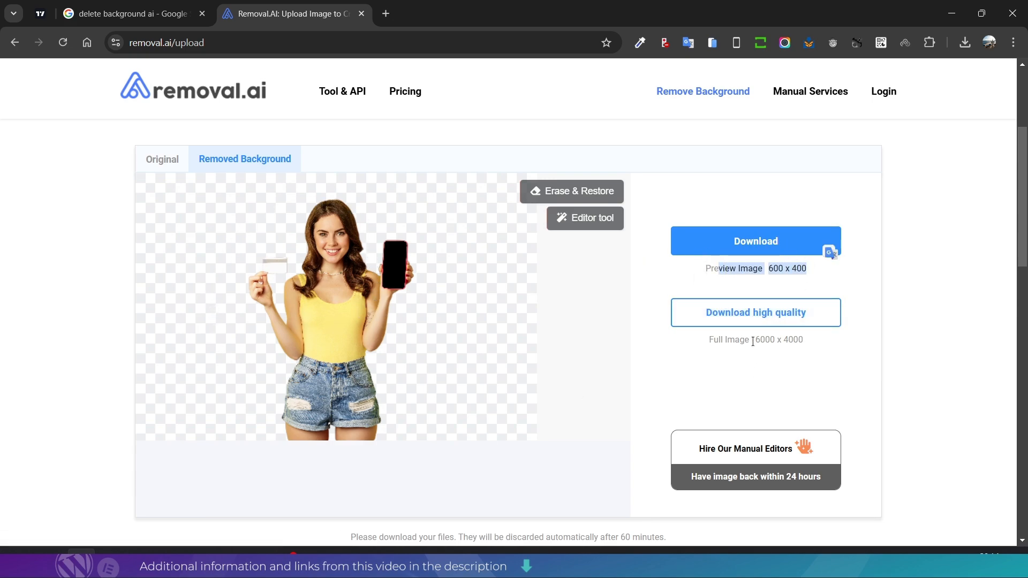
# - Request the high-quality download of the cut-out and examine the pricing plans, including the free account's download allowance
pyautogui.click(770, 317)
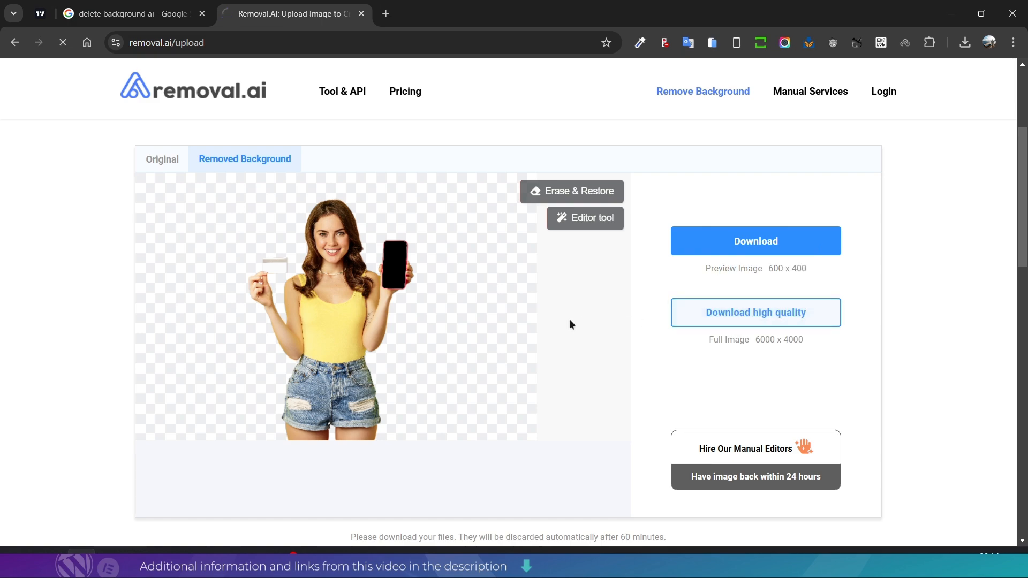
pyautogui.scroll(-4, 471, 290)
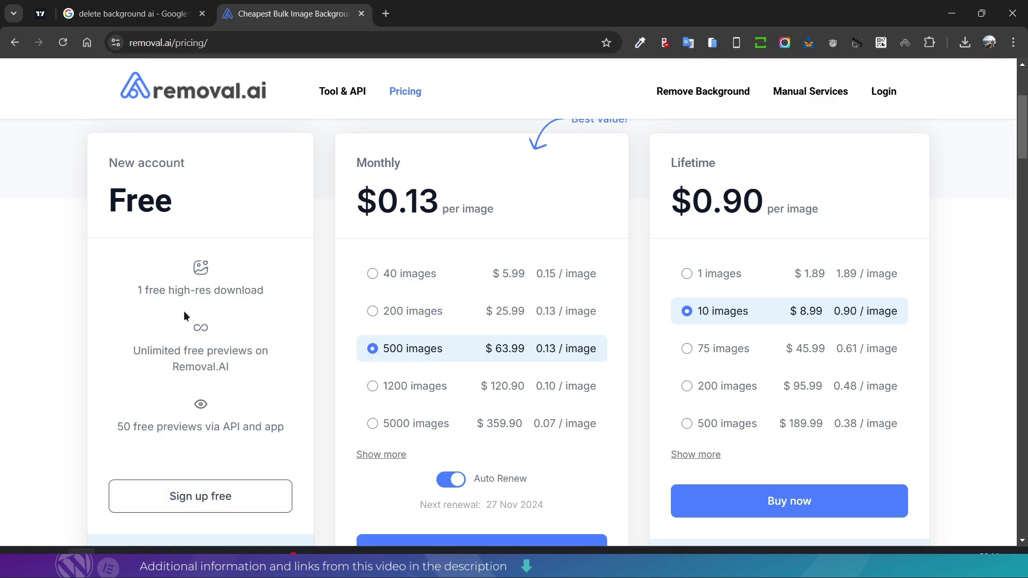
pyautogui.moveTo(138, 301); pyautogui.dragTo(178, 292)
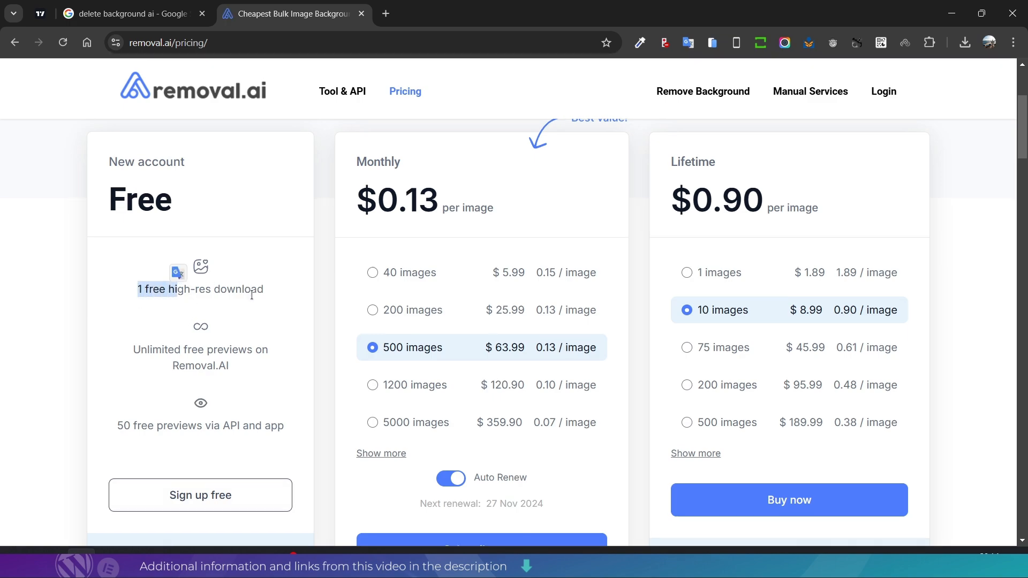
pyautogui.scroll(-3, 164, 261)
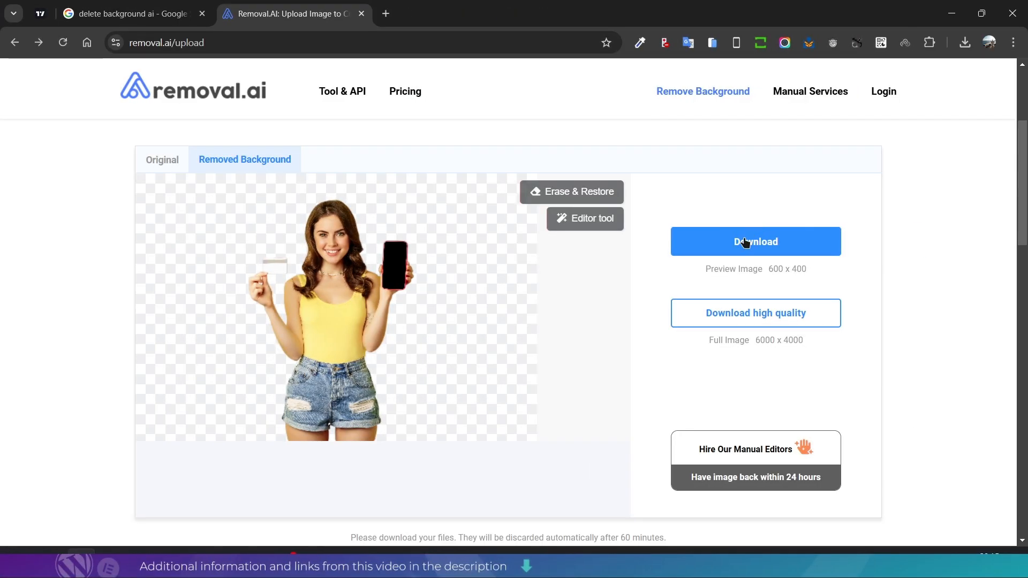
# - Download the 600 x 400 preview of the cut-out image and open the downloaded PNG
pyautogui.click(741, 239)
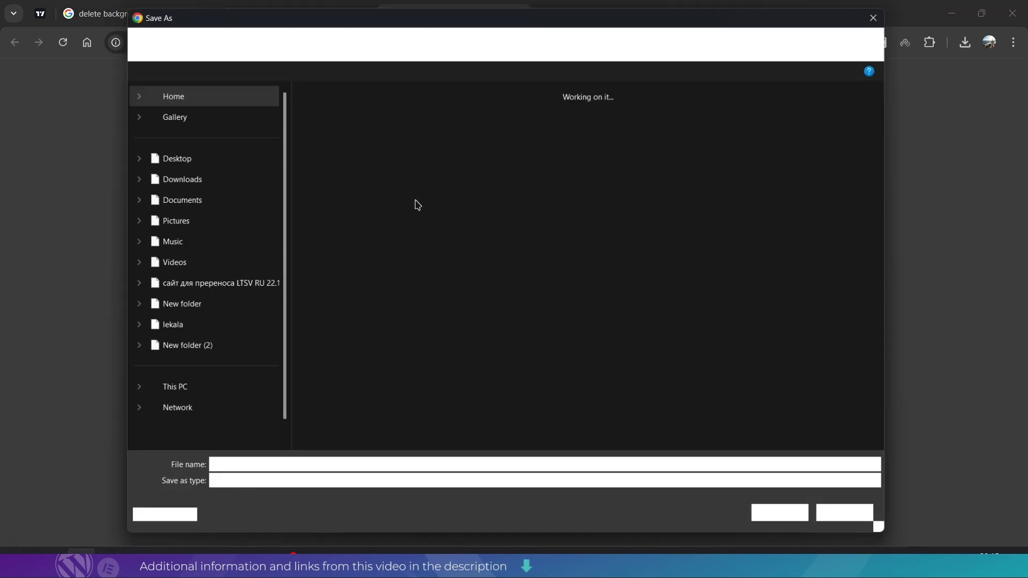
pyautogui.click(785, 519)
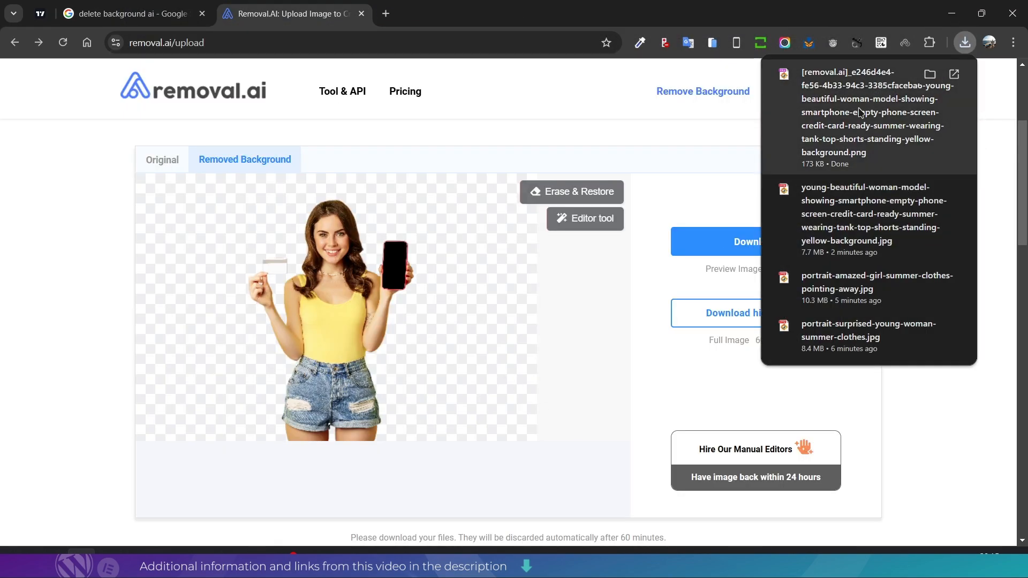
pyautogui.click(860, 112)
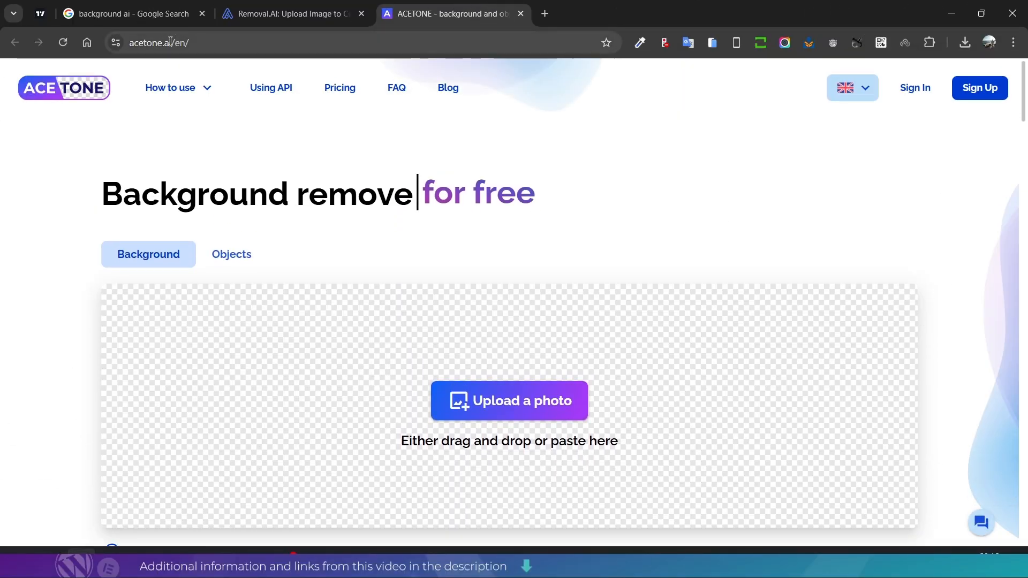
# - Upload the yellow-background photo of the woman with a smartphone from Downloads to ACETONE at acetone.ai/en
pyautogui.click(133, 44)
pyautogui.scroll(-3, 368, 259)
pyautogui.scroll(2, 501, 362)
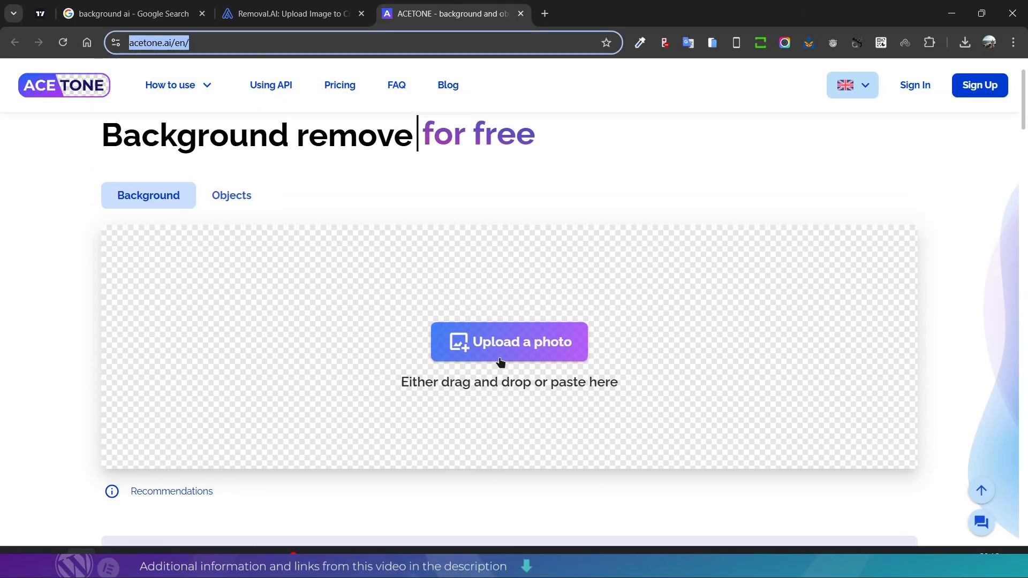
pyautogui.click(505, 349)
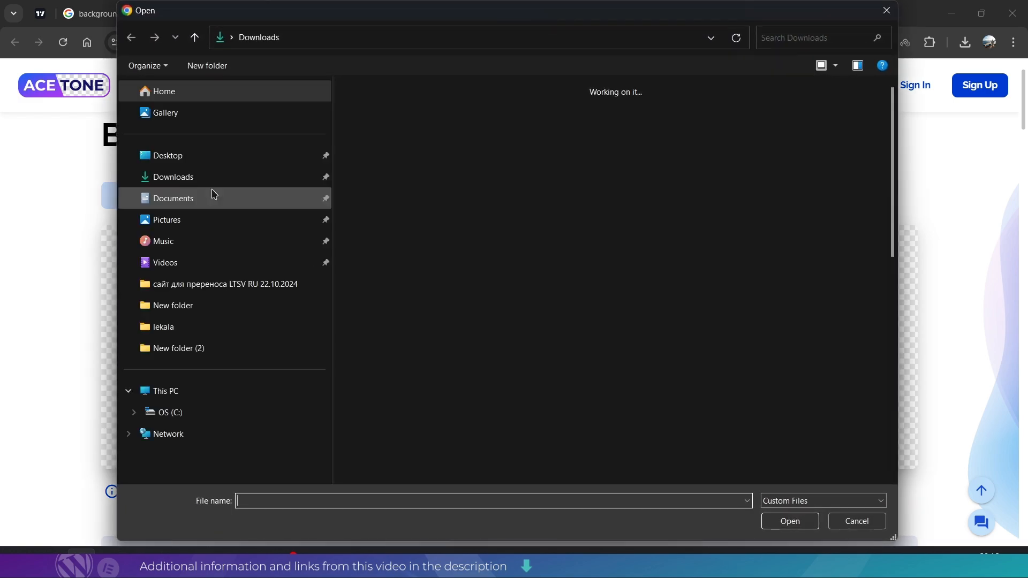
pyautogui.doubleClick(458, 134)
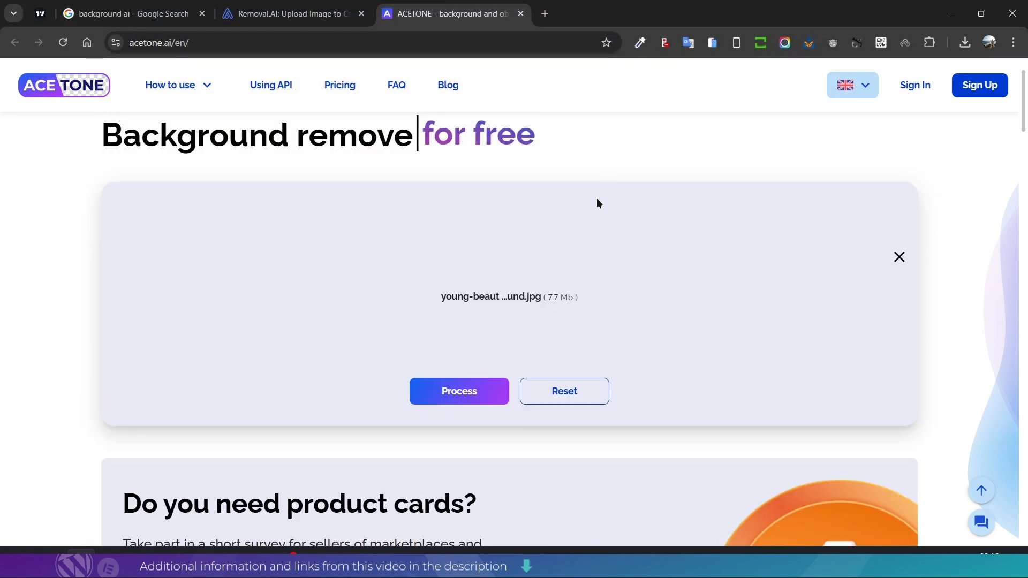
# - Process the uploaded photo to remove its background and slide the before/after comparison to reveal the whole cut-out
pyautogui.scroll(-6, 528, 289)
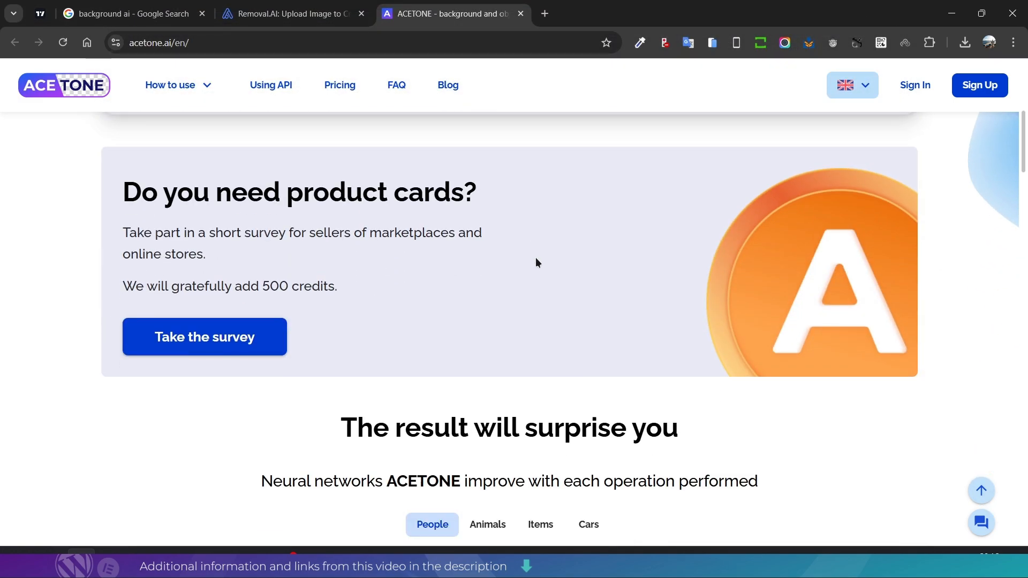
pyautogui.scroll(6, 541, 268)
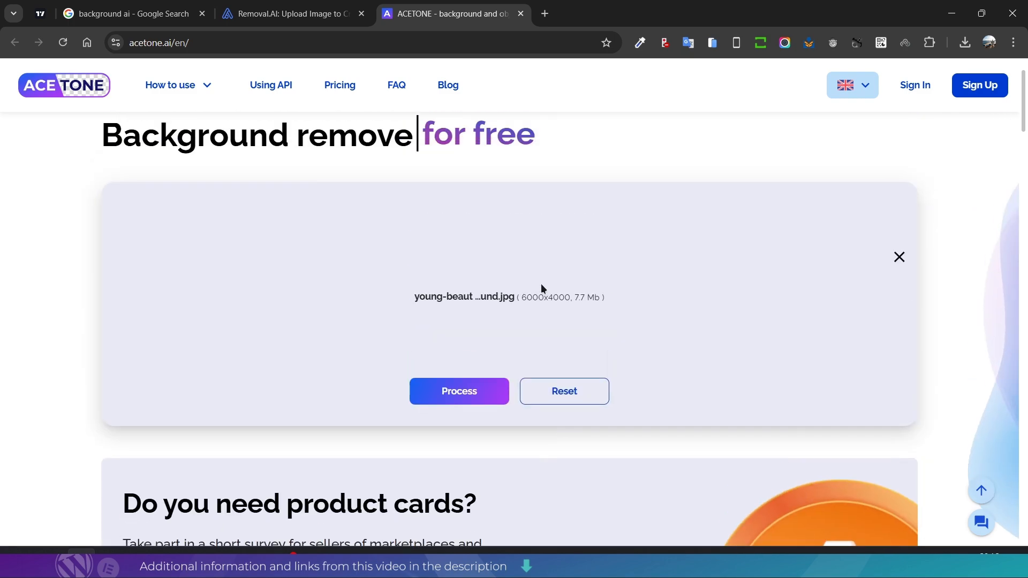
pyautogui.click(459, 396)
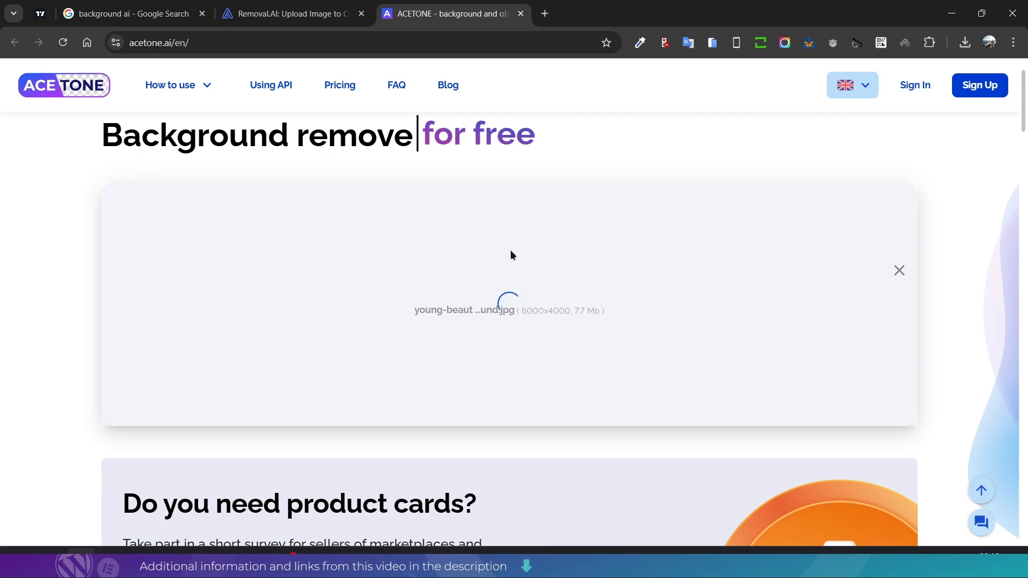
pyautogui.scroll(-5, 509, 397)
pyautogui.scroll(5, 523, 355)
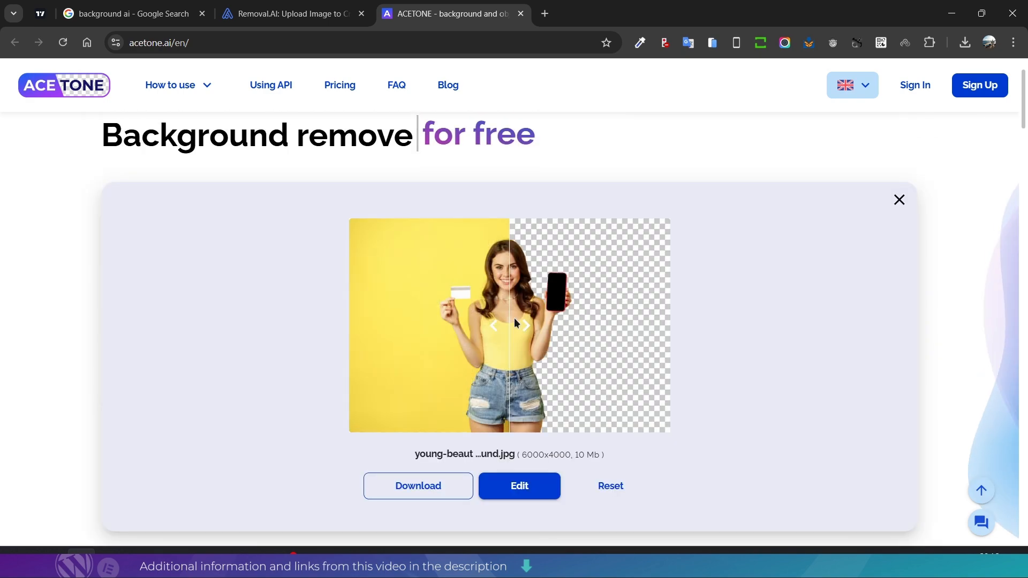
pyautogui.moveTo(515, 322); pyautogui.dragTo(389, 351)
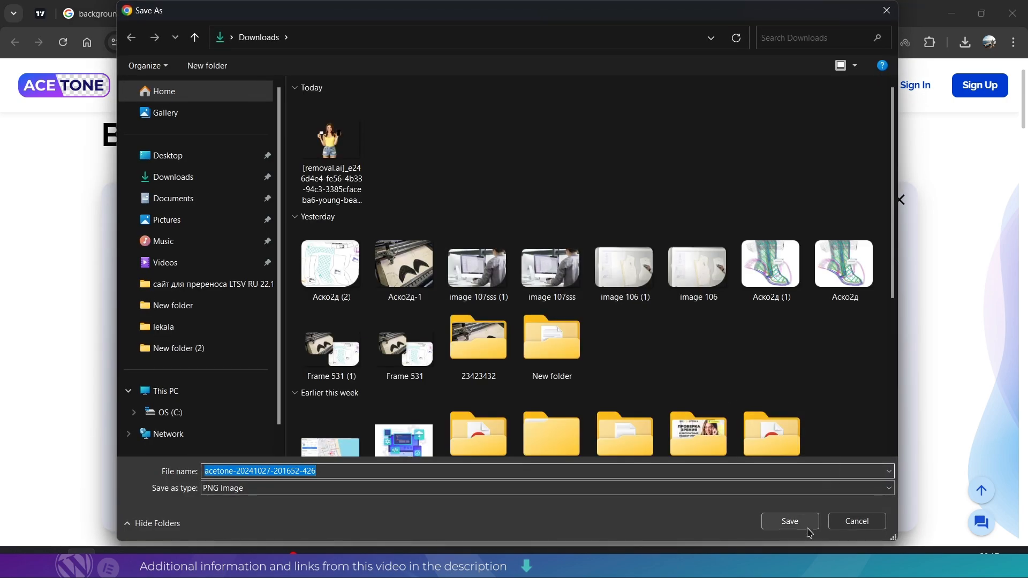
pyautogui.click(798, 524)
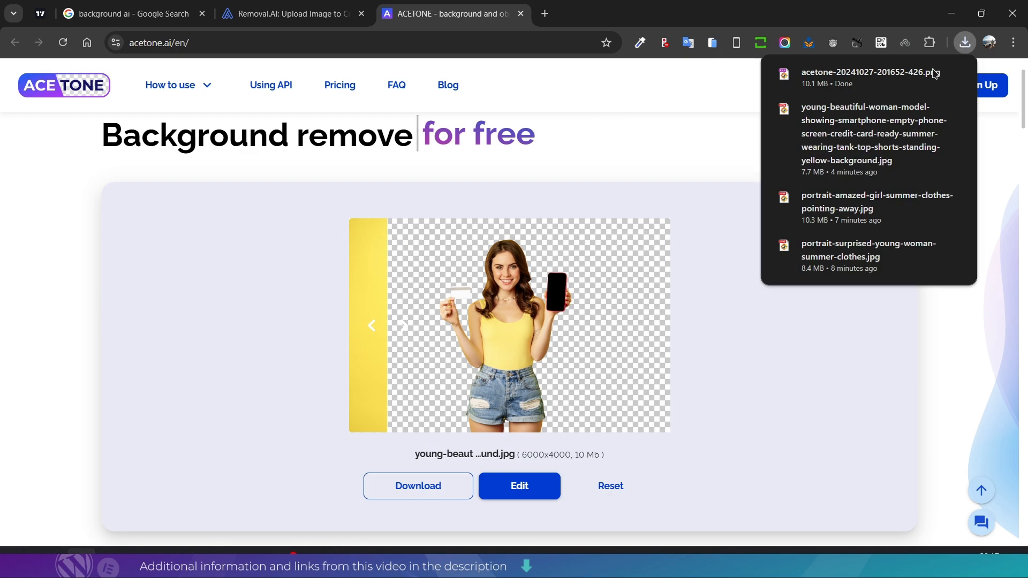
pyautogui.click(925, 78)
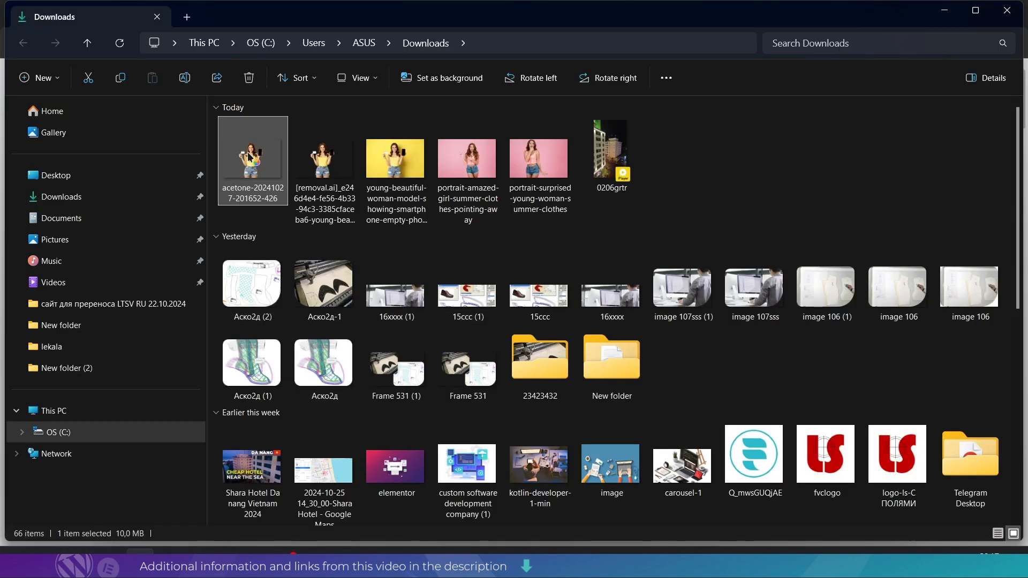
pyautogui.doubleClick(250, 156)
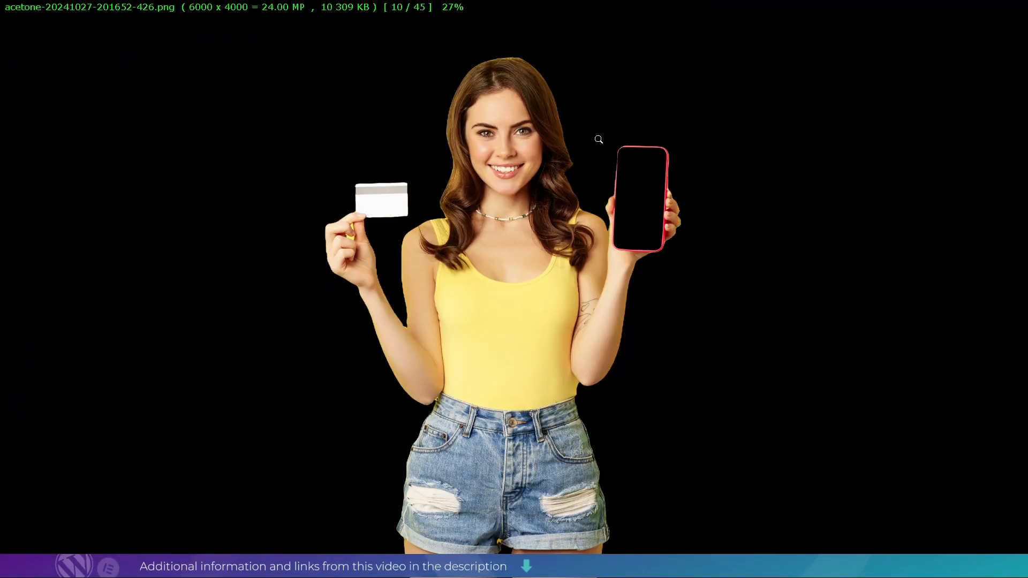
pyautogui.click(1024, 7)
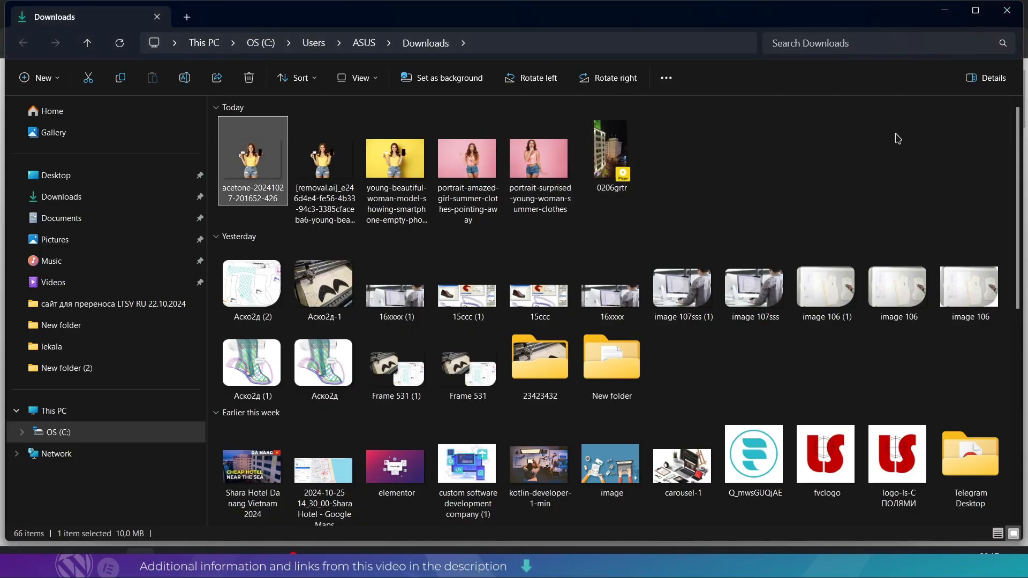
pyautogui.click(945, 10)
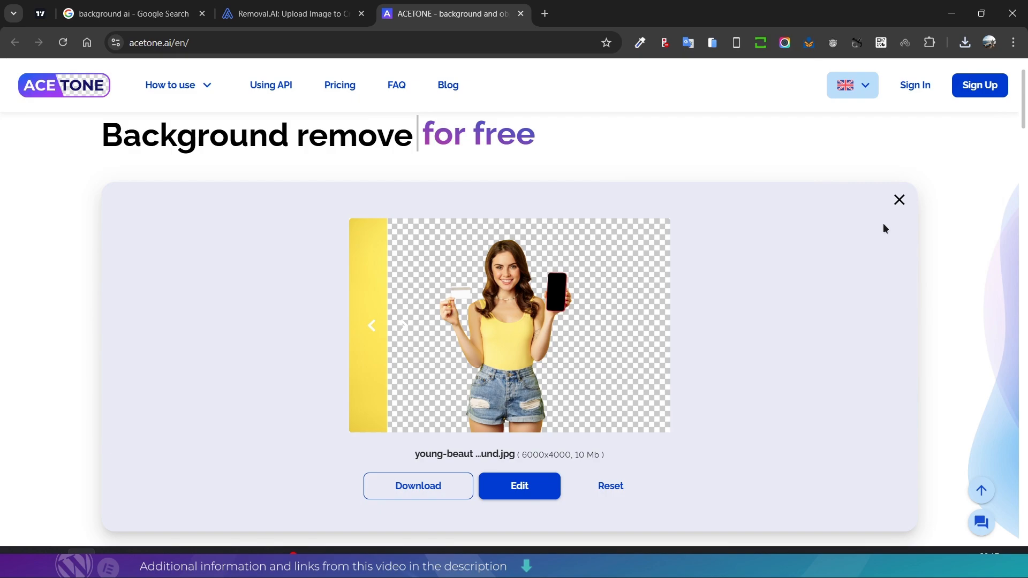
# - Clear the previous ACETONE result and upload portrait-surprised-young-woman-summer-clothes from the Downloads folder
pyautogui.click(899, 199)
pyautogui.click(489, 335)
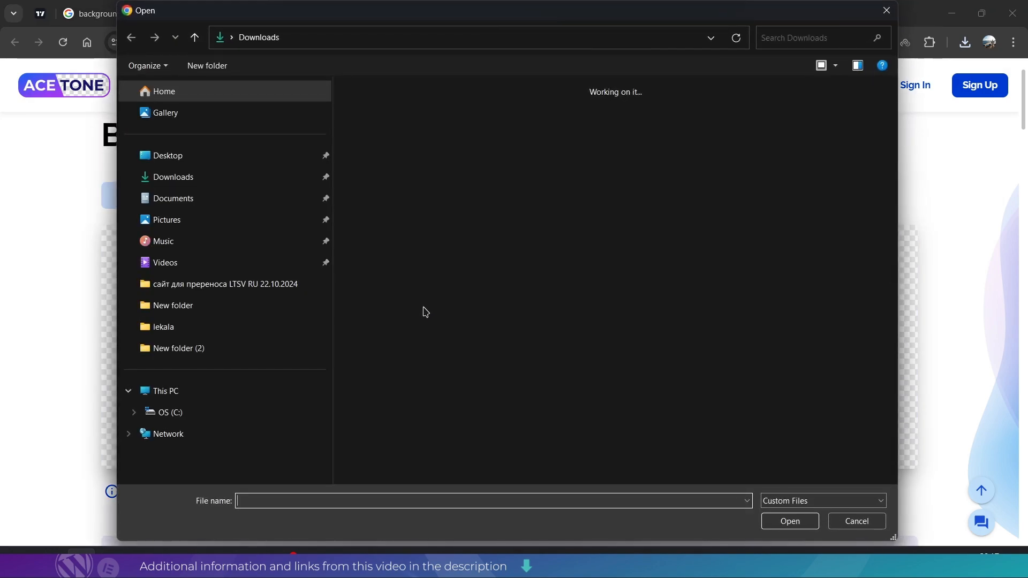
pyautogui.click(681, 149)
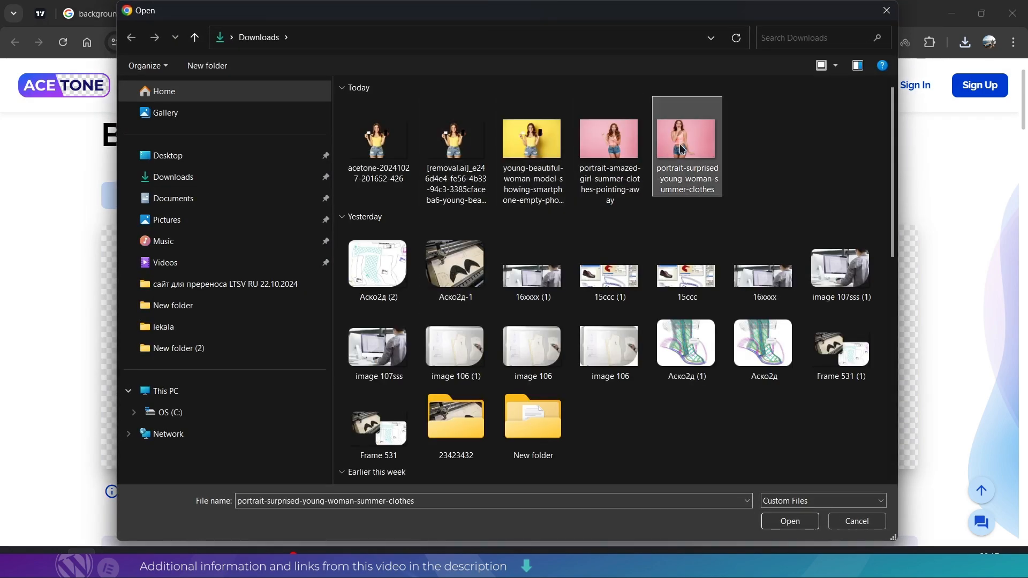
pyautogui.doubleClick(681, 149)
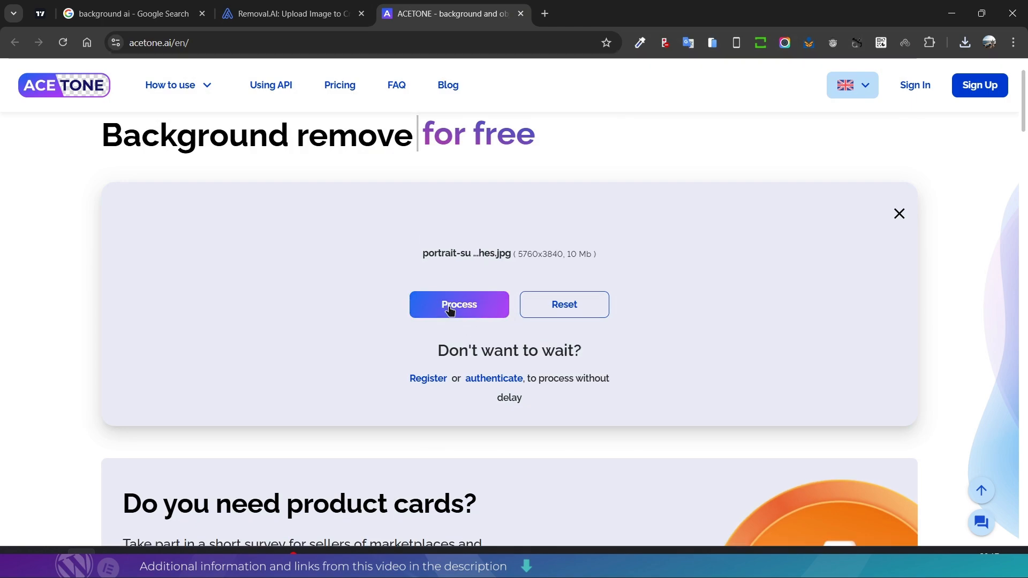
# - Process the pink-background portrait to remove its background and slide the before/after comparison to reveal the whole cut-out
pyautogui.click(450, 306)
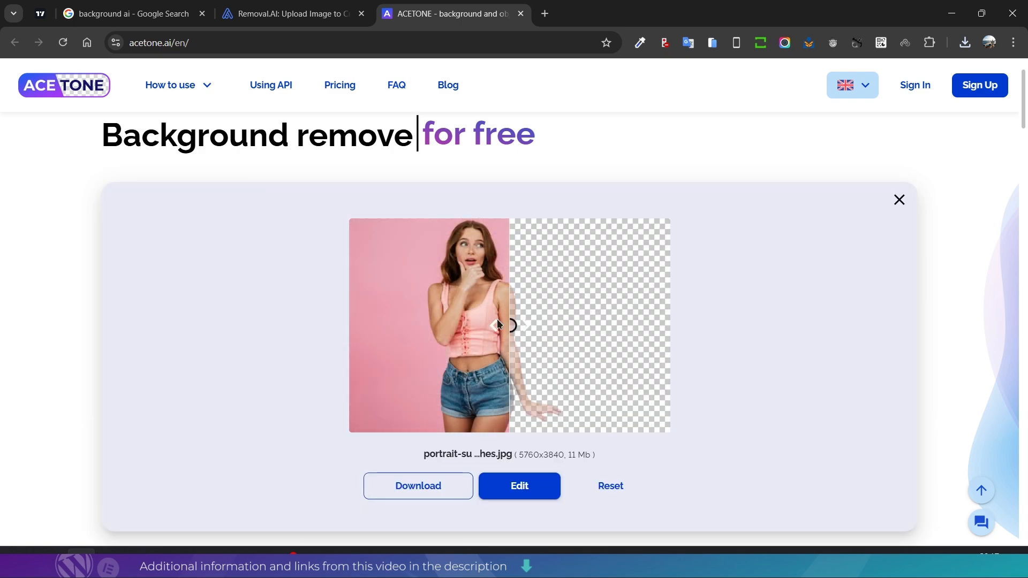
pyautogui.moveTo(497, 324); pyautogui.dragTo(468, 325)
pyautogui.moveTo(551, 328); pyautogui.dragTo(367, 367)
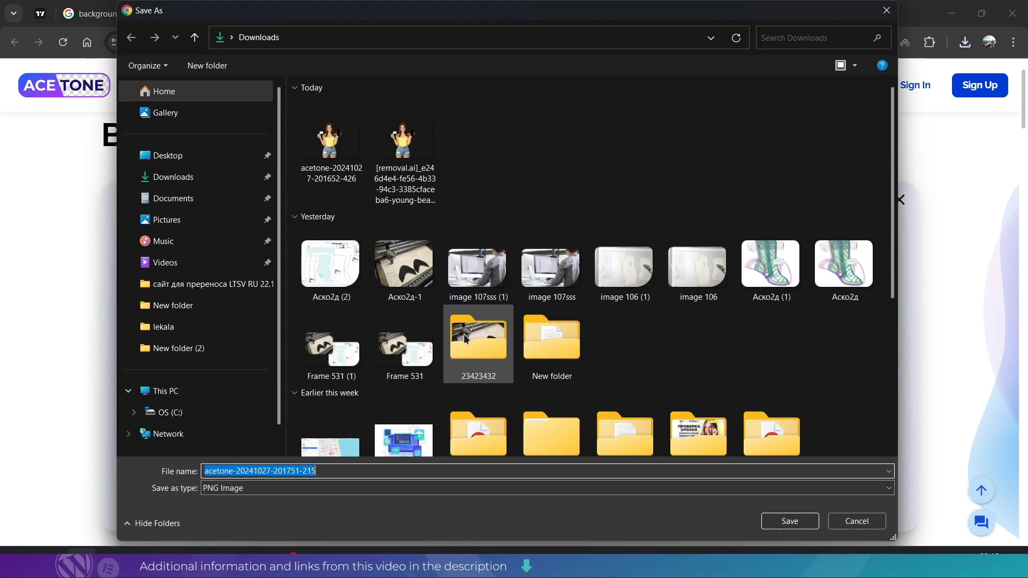
pyautogui.click(771, 521)
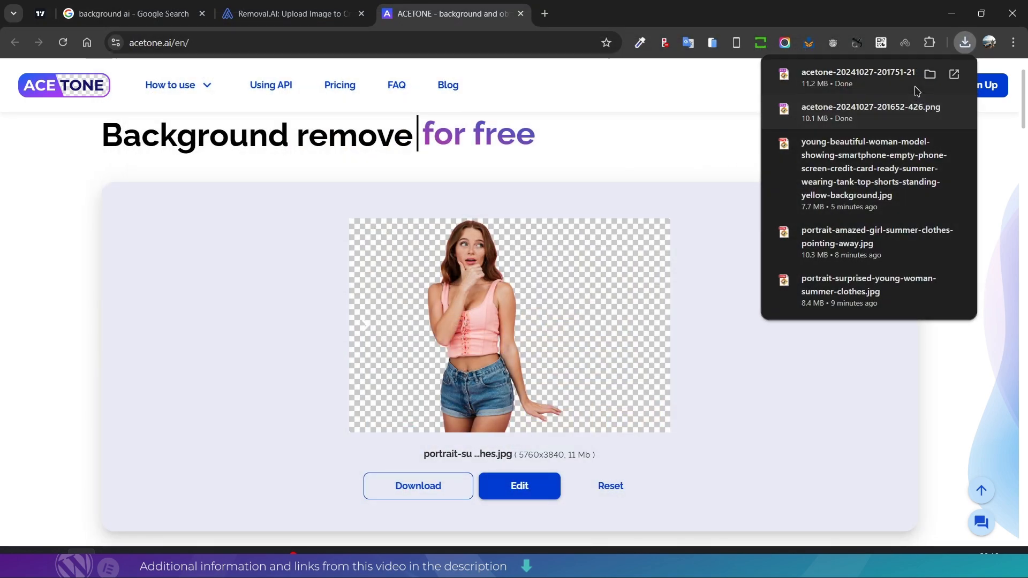
pyautogui.click(930, 77)
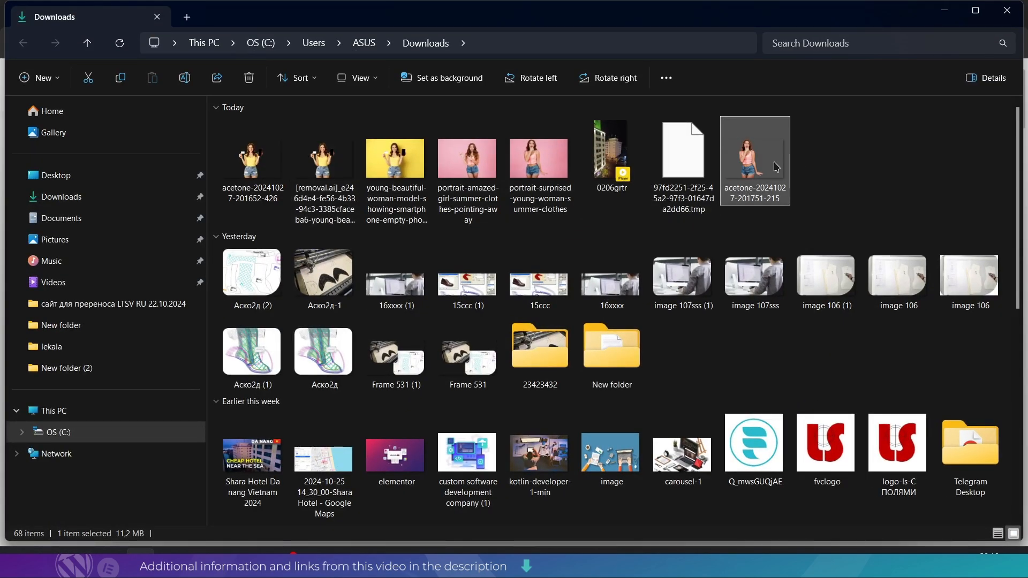
pyautogui.doubleClick(735, 183)
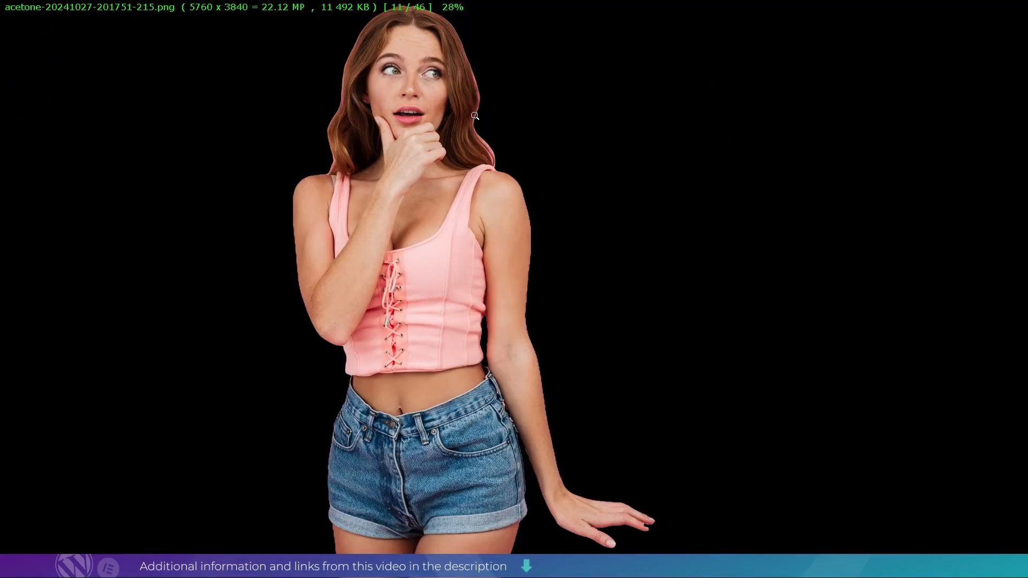
pyautogui.click(1024, 4)
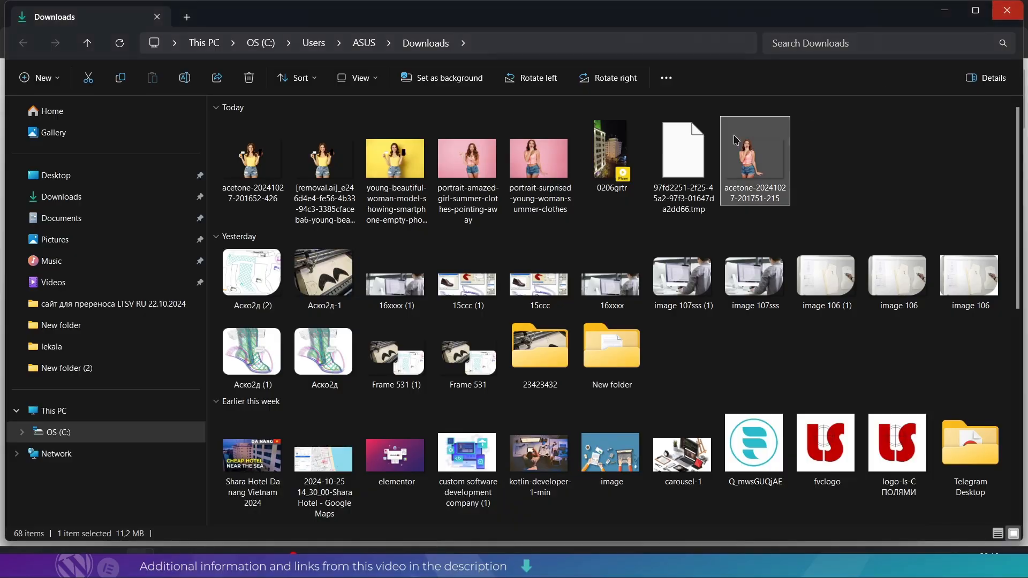
pyautogui.click(945, 10)
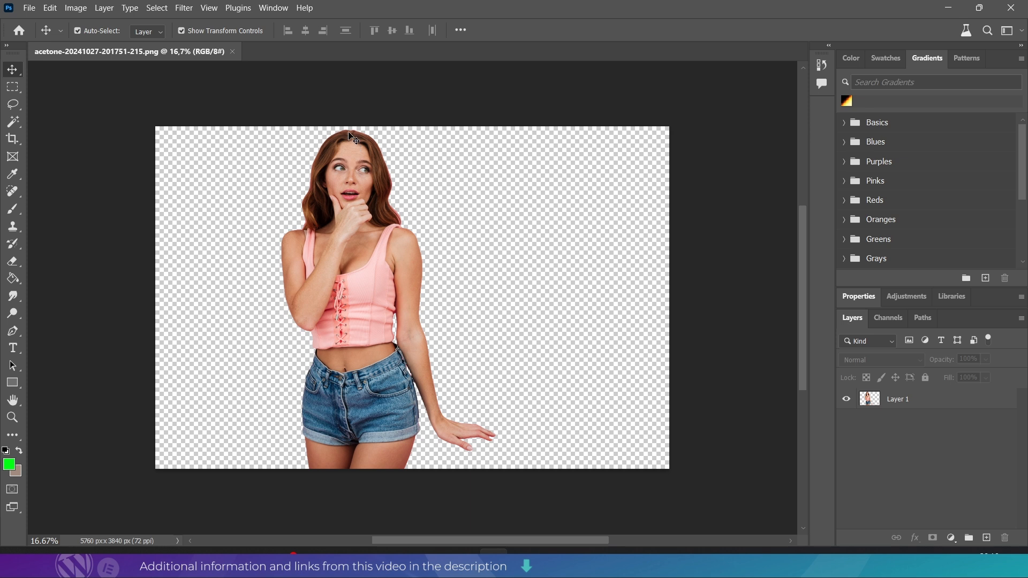
# - In Photoshop, examine the edges of the downloaded cut-out closely around the woman's head and hair for leftover pink background
pyautogui.hscroll(-2, 278, 166)
pyautogui.scroll(2, 381, 235)
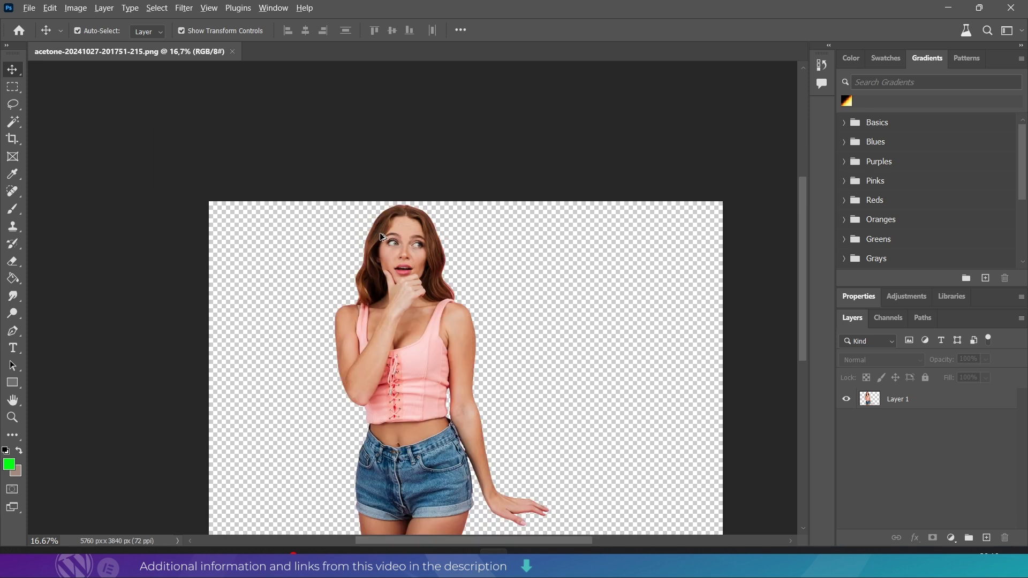
pyautogui.scroll(3, 381, 232)
pyautogui.scroll(-2, 443, 234)
pyautogui.scroll(-2, 429, 217)
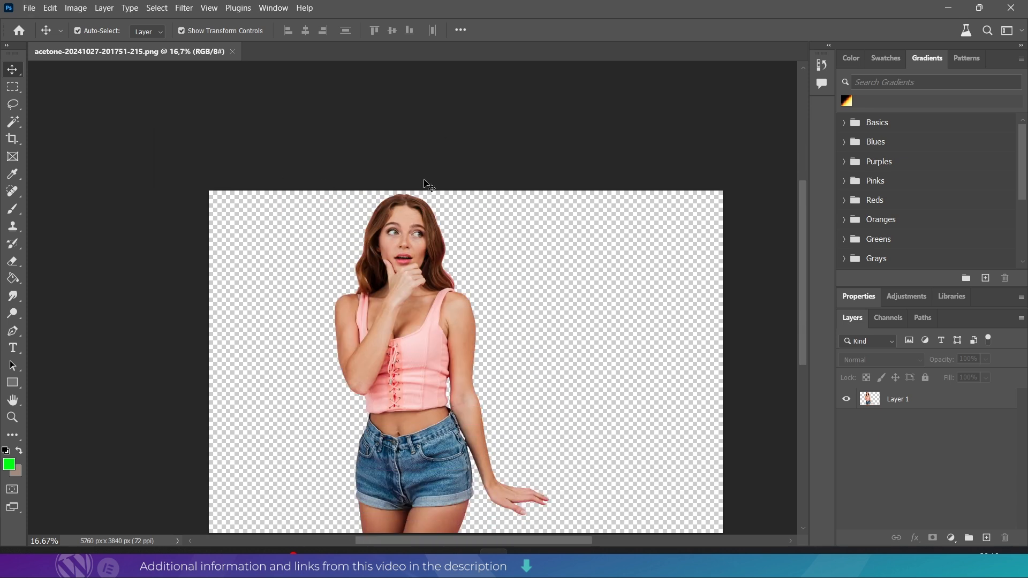
pyautogui.hscroll(-2, 429, 204)
pyautogui.hscroll(1, 478, 217)
pyautogui.scroll(15, 454, 214)
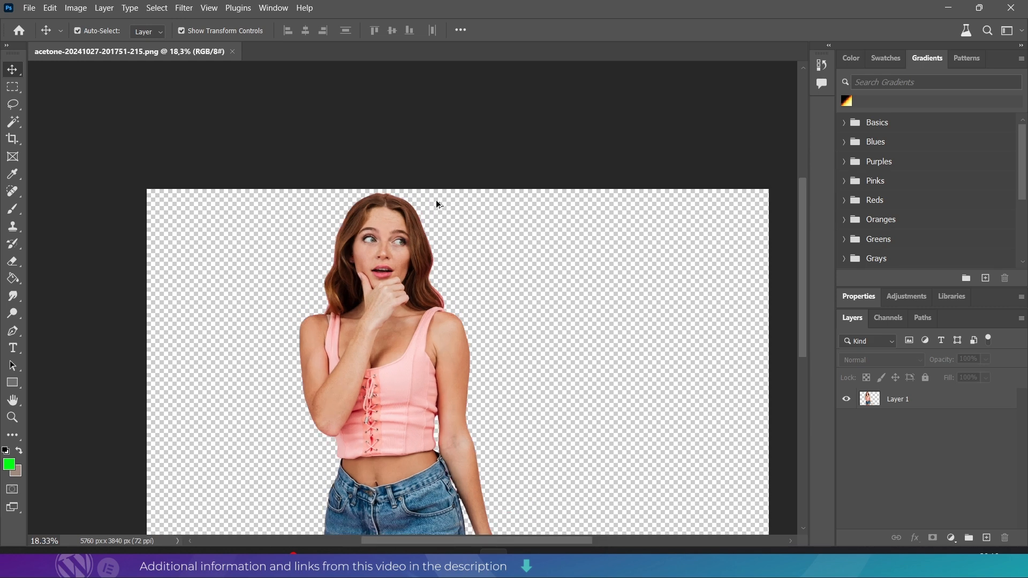
pyautogui.scroll(5, 494, 193)
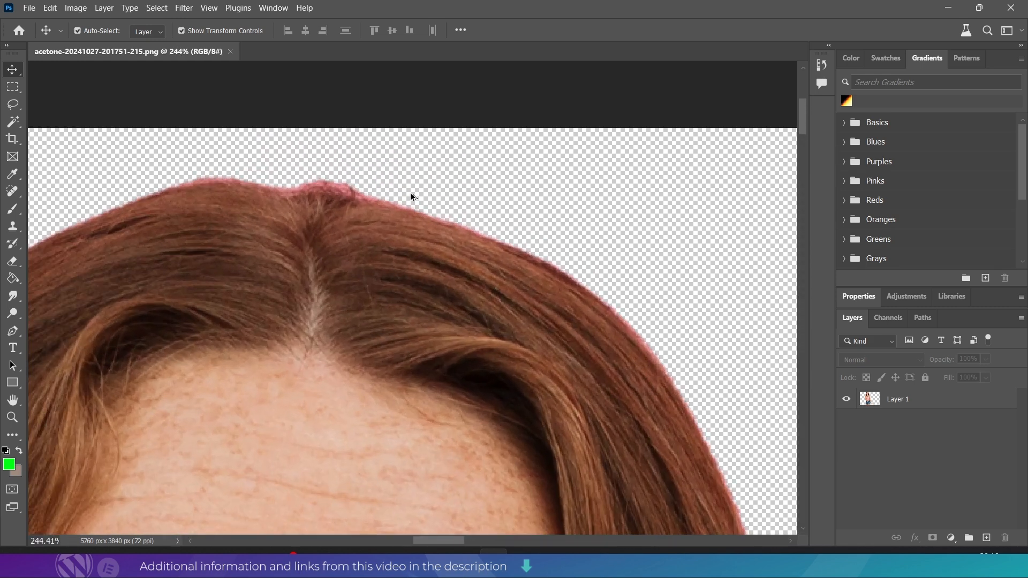
pyautogui.scroll(-5, 537, 274)
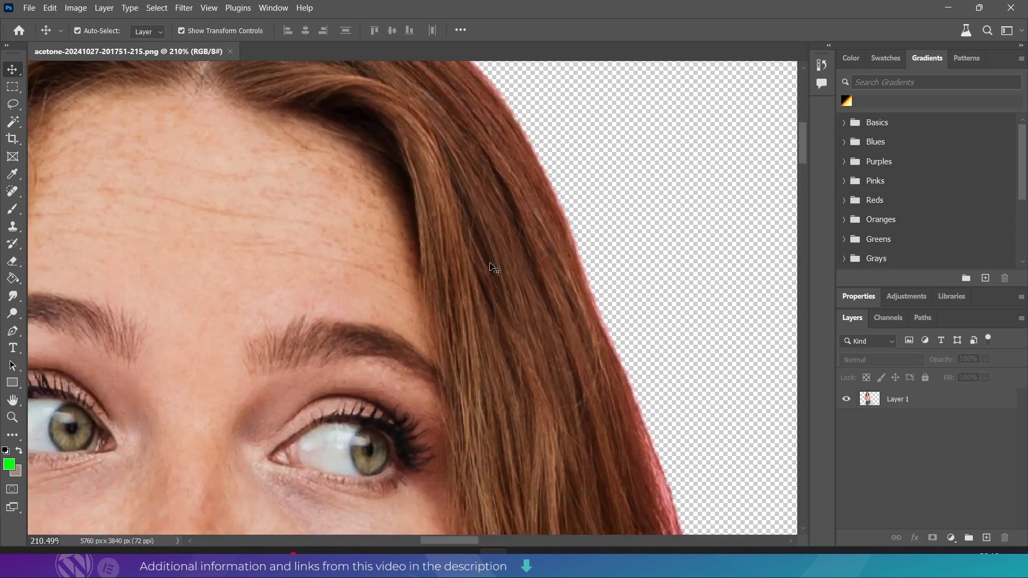
pyautogui.scroll(-4, 458, 253)
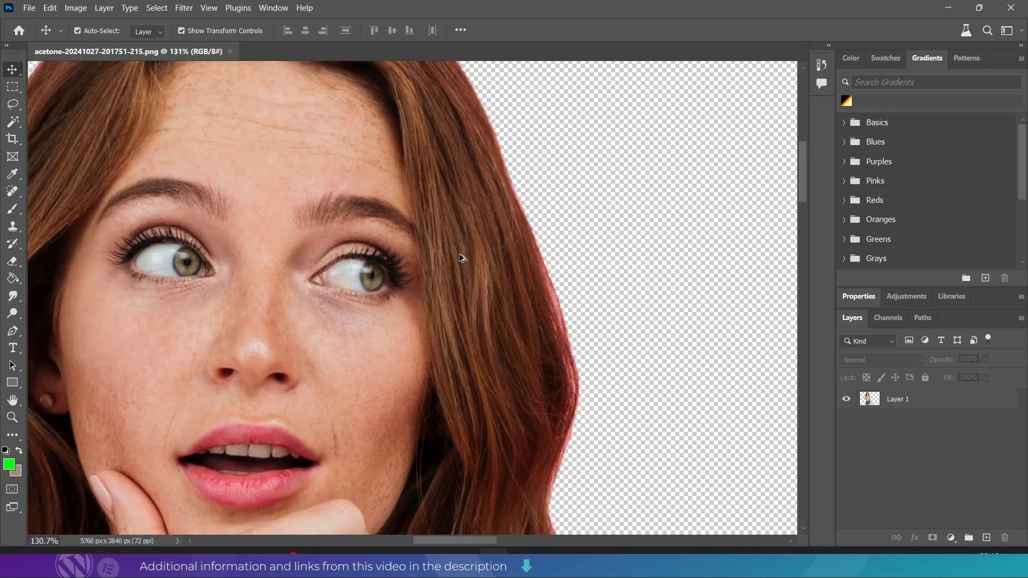
pyautogui.scroll(2, 481, 248)
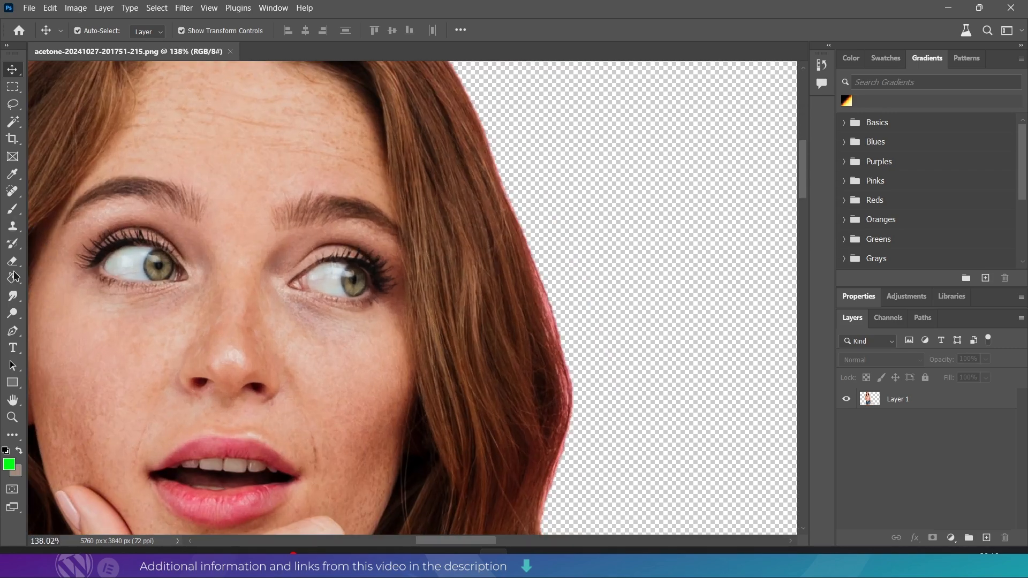
# - Activate the Blur tool and try to use it along the hair edge of the cut-out
pyautogui.click(14, 210)
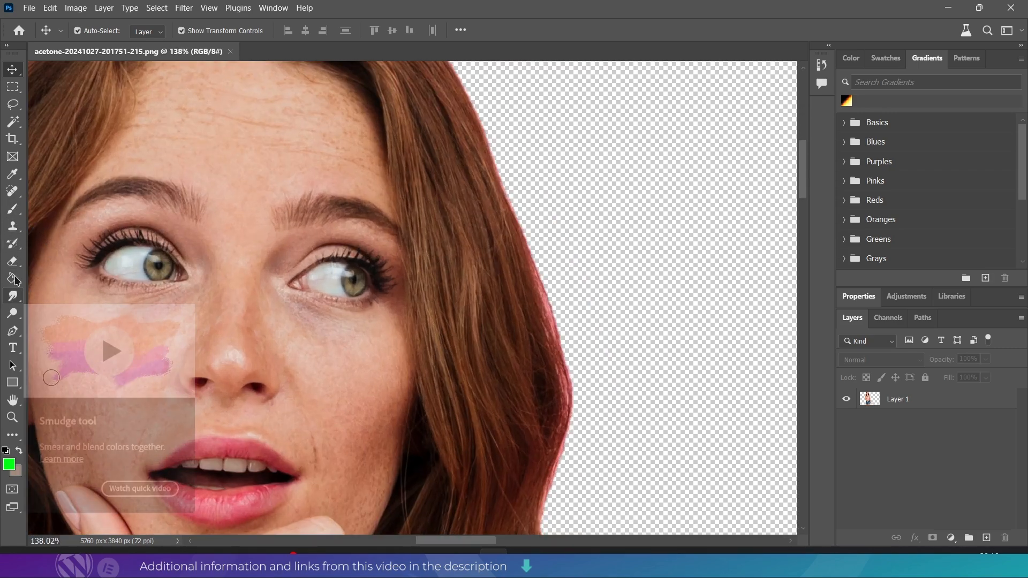
pyautogui.click(14, 297)
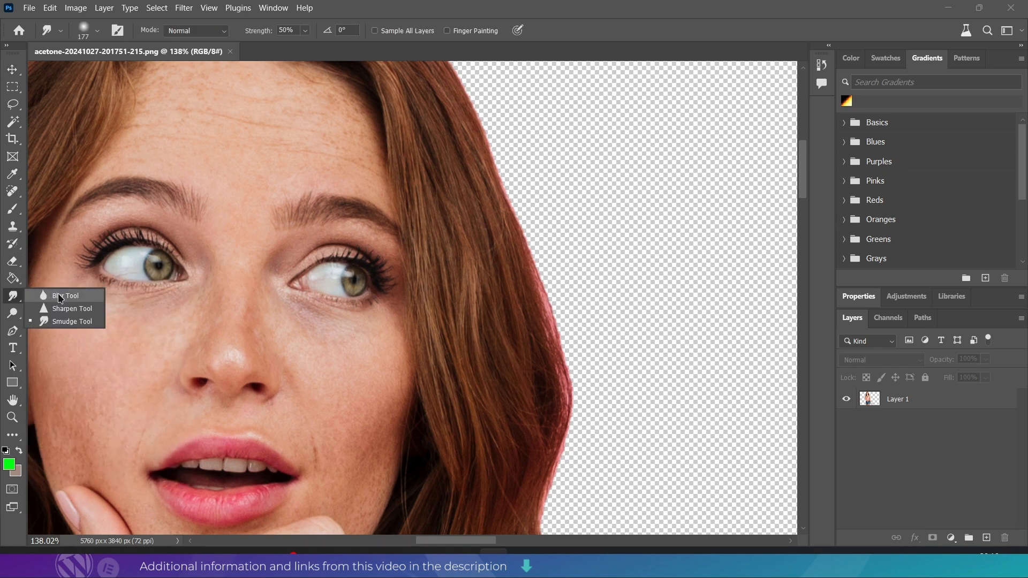
pyautogui.click(60, 298)
pyautogui.rightClick(543, 252)
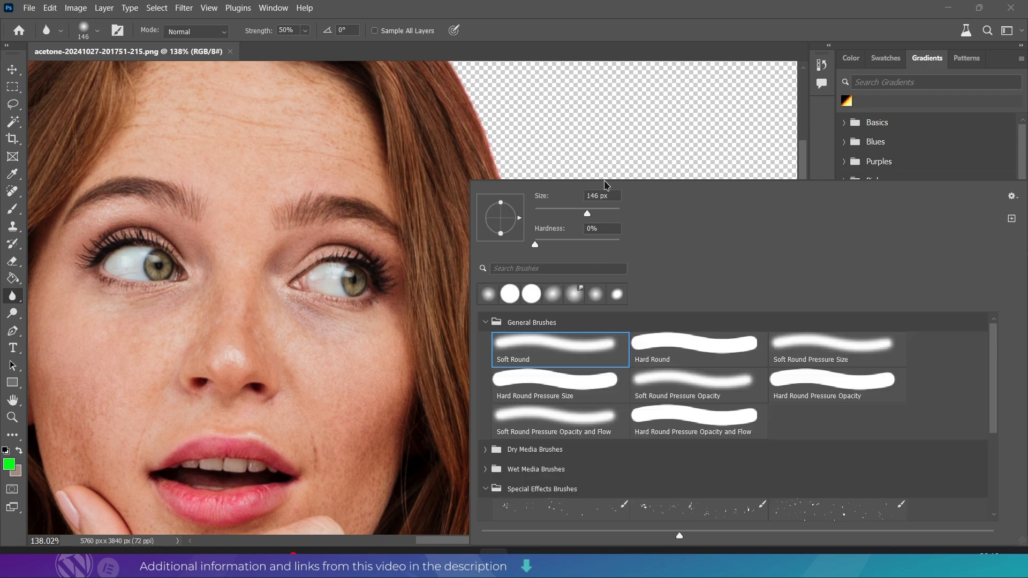
pyautogui.click(573, 154)
pyautogui.click(930, 404)
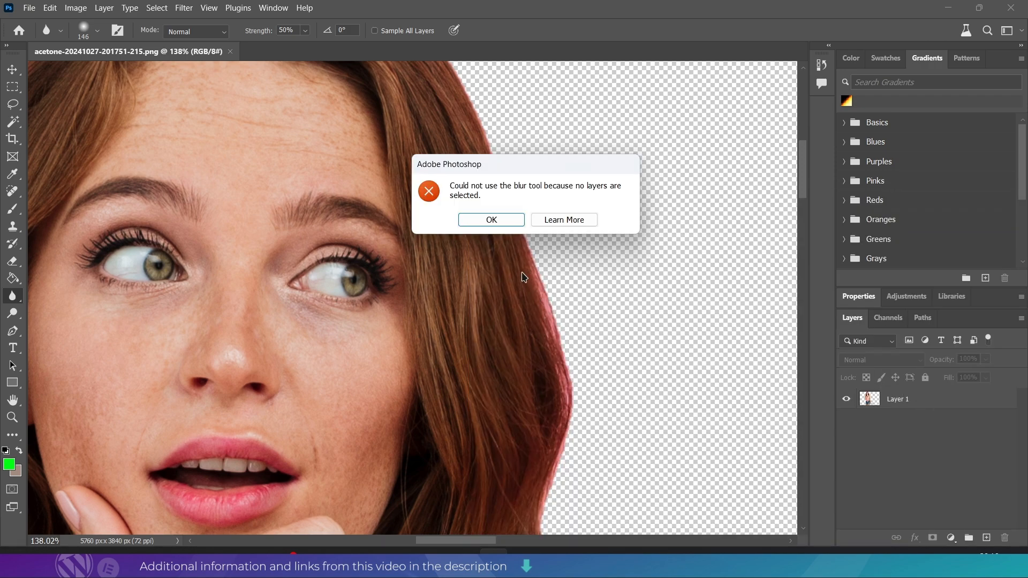
pyautogui.click(491, 220)
# - Select Layer 1, set the Blur brush size to 44 px and begin softening the hair's outer edge
pyautogui.click(916, 403)
pyautogui.rightClick(895, 403)
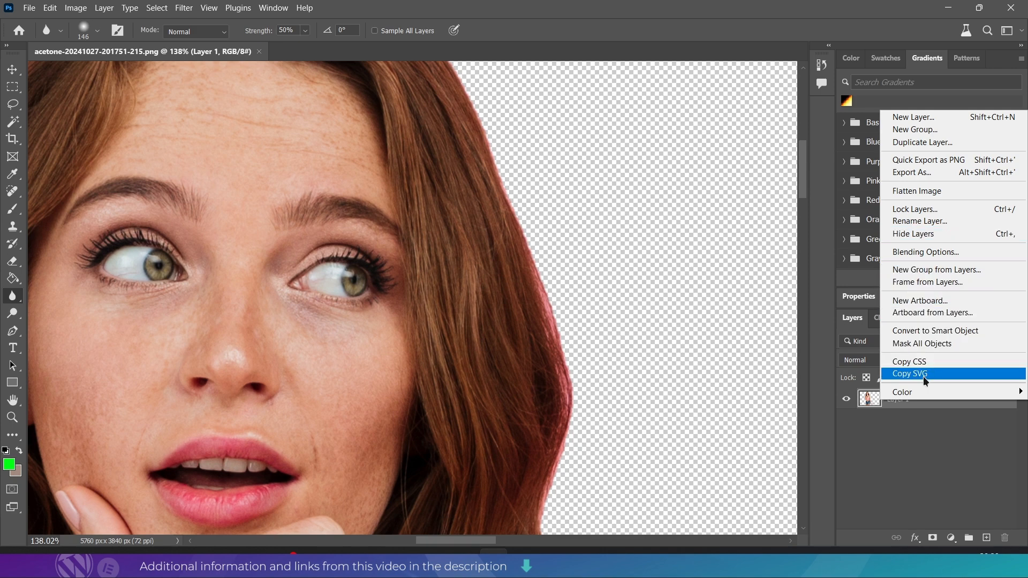
pyautogui.click(907, 427)
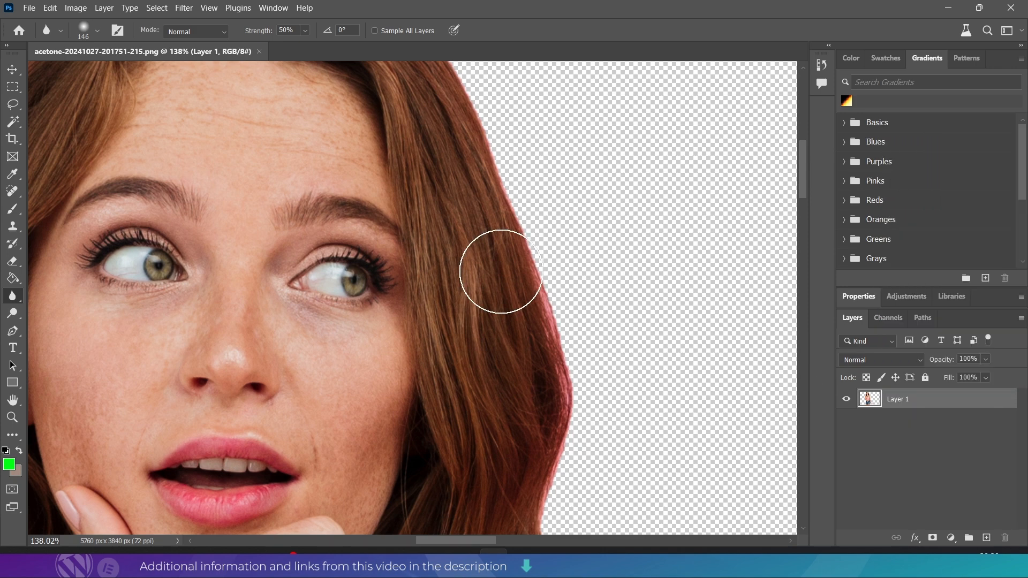
pyautogui.rightClick(558, 298)
pyautogui.click(554, 207)
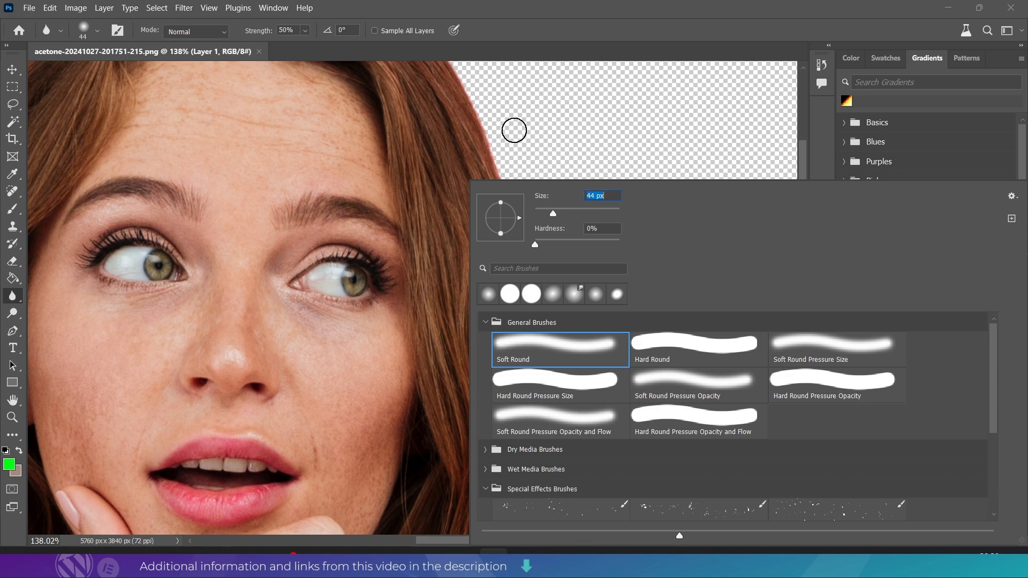
pyautogui.click(513, 147)
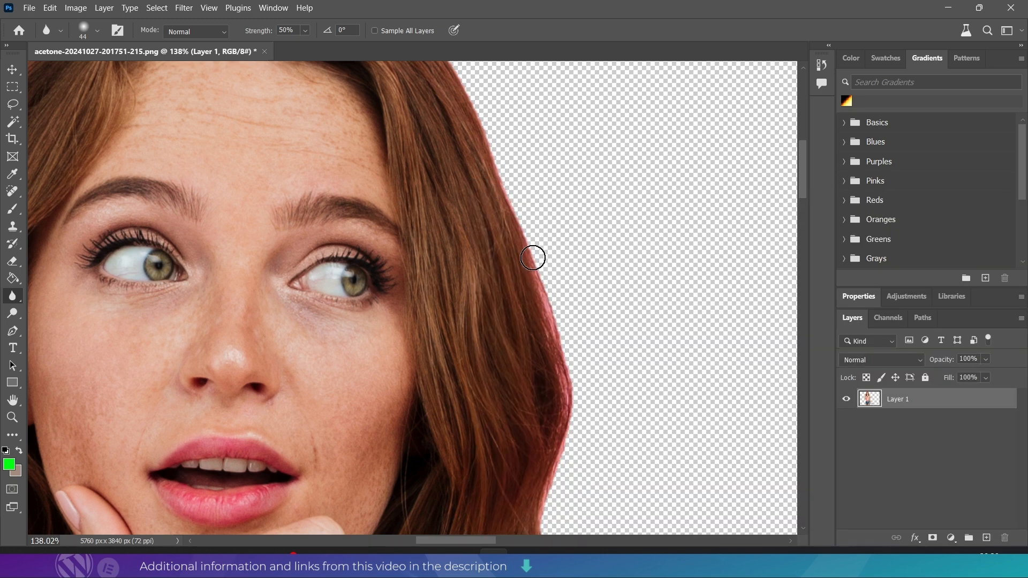
# - Reduce the Blur brush size to 20 px and soften the pink-fringed hair edge down towards the shoulder
pyautogui.rightClick(577, 356)
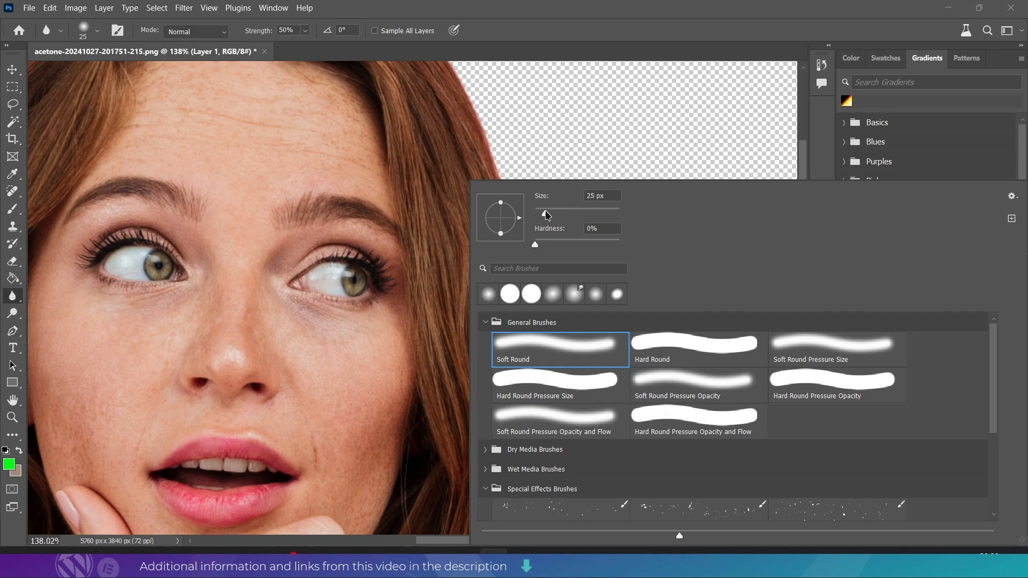
pyautogui.click(527, 133)
pyautogui.scroll(3, 595, 403)
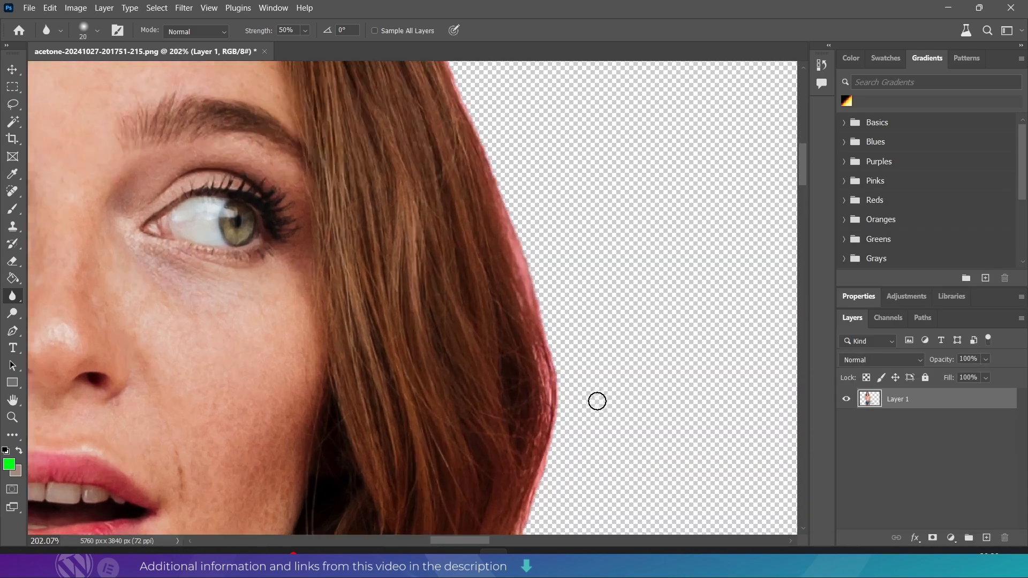
pyautogui.scroll(-5, 560, 342)
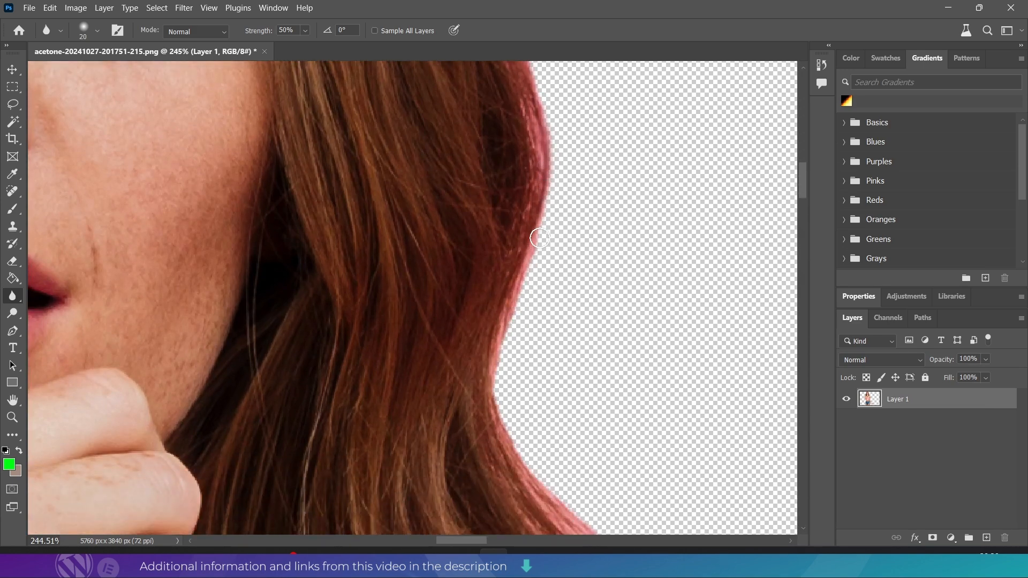
pyautogui.scroll(-5, 529, 364)
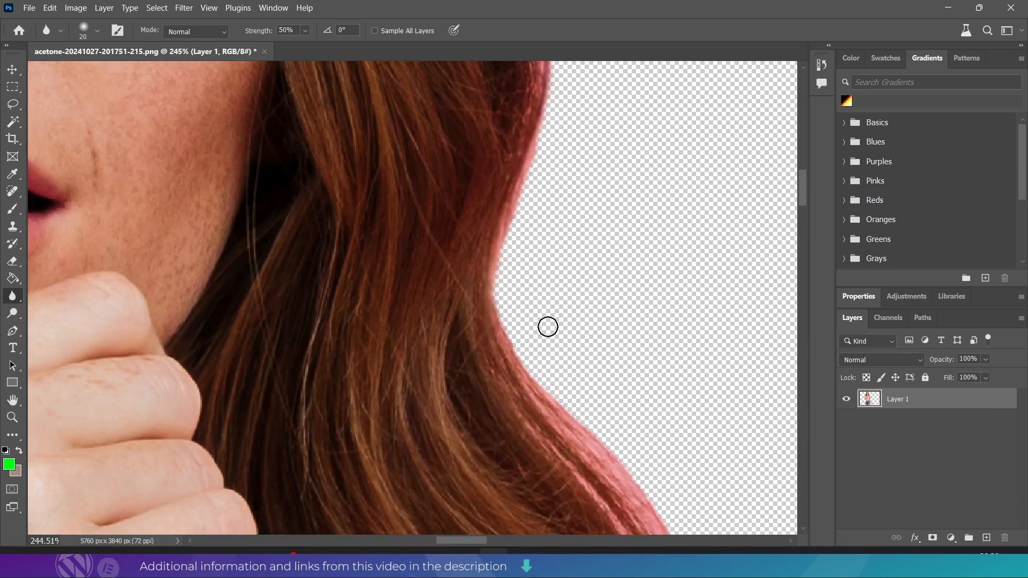
pyautogui.moveTo(498, 163)
pyautogui.mouseDown()
pyautogui.moveTo(527, 232)
pyautogui.moveTo(556, 247)
pyautogui.moveTo(503, 187)
pyautogui.moveTo(647, 354)
pyautogui.moveTo(674, 437)
pyautogui.moveTo(671, 385)
pyautogui.moveTo(679, 487)
pyautogui.moveTo(691, 374)
pyautogui.mouseUp()
# - Blur the cut-out's edge from the hair ends over the shoulder and down the outside of the straight arm
pyautogui.scroll(-3, 688, 272)
pyautogui.scroll(-2, 687, 272)
pyautogui.moveTo(687, 282)
pyautogui.mouseDown()
pyautogui.moveTo(675, 389)
pyautogui.moveTo(425, 338)
pyautogui.moveTo(281, 243)
pyautogui.moveTo(445, 332)
pyautogui.moveTo(484, 379)
pyautogui.moveTo(466, 328)
pyautogui.moveTo(532, 471)
pyautogui.mouseUp()
pyautogui.scroll(-5, 521, 335)
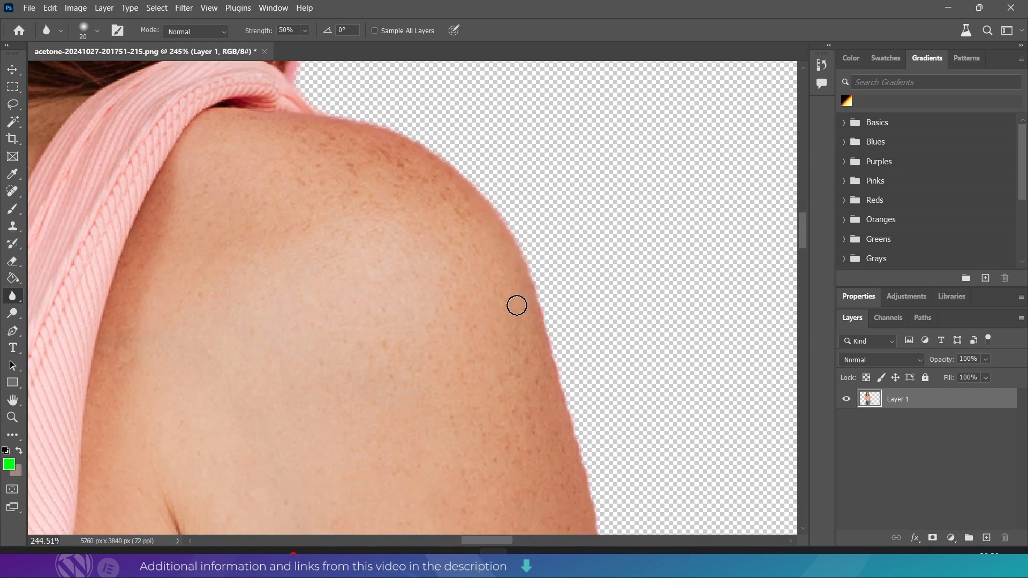
pyautogui.scroll(-1, 520, 303)
pyautogui.moveTo(515, 257)
pyautogui.mouseDown()
pyautogui.moveTo(547, 327)
pyautogui.moveTo(526, 250)
pyautogui.moveTo(556, 392)
pyautogui.moveTo(536, 296)
pyautogui.moveTo(567, 416)
pyautogui.moveTo(562, 356)
pyautogui.moveTo(593, 455)
pyautogui.mouseUp()
pyautogui.scroll(-3, 603, 367)
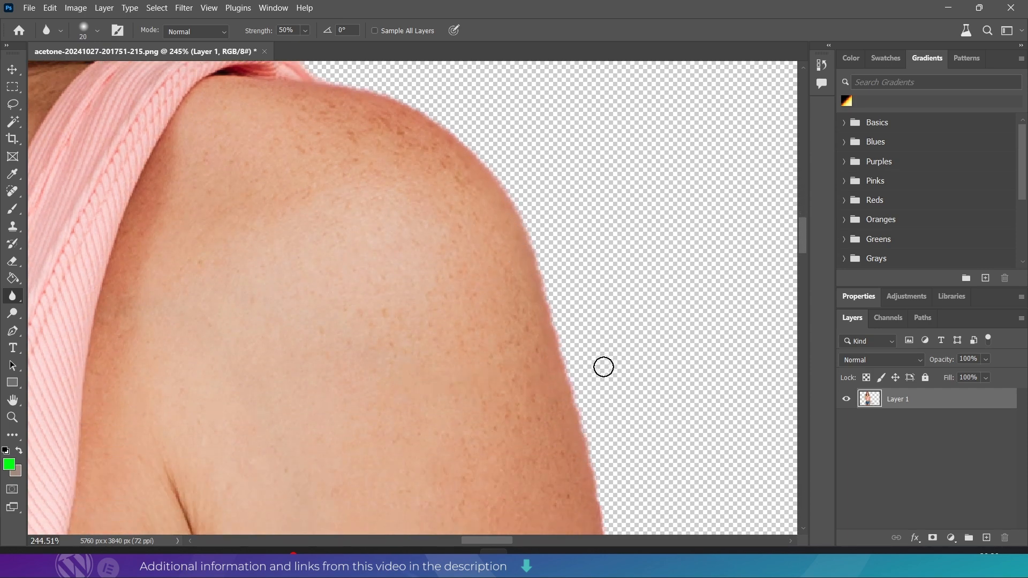
pyautogui.scroll(-6, 603, 367)
pyautogui.moveTo(578, 182)
pyautogui.mouseDown()
pyautogui.moveTo(611, 303)
pyautogui.moveTo(602, 246)
pyautogui.mouseUp()
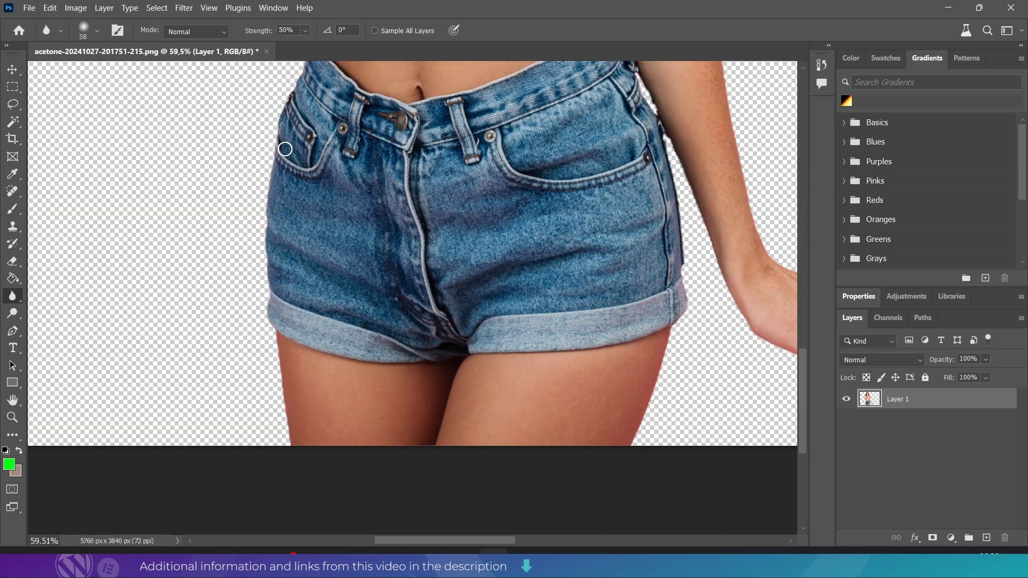
# - Soften the cut-out's opposite side with a 58 px Blur brush, from the denim shorts up along the bent arm to the shoulder
pyautogui.scroll(7, 267, 257)
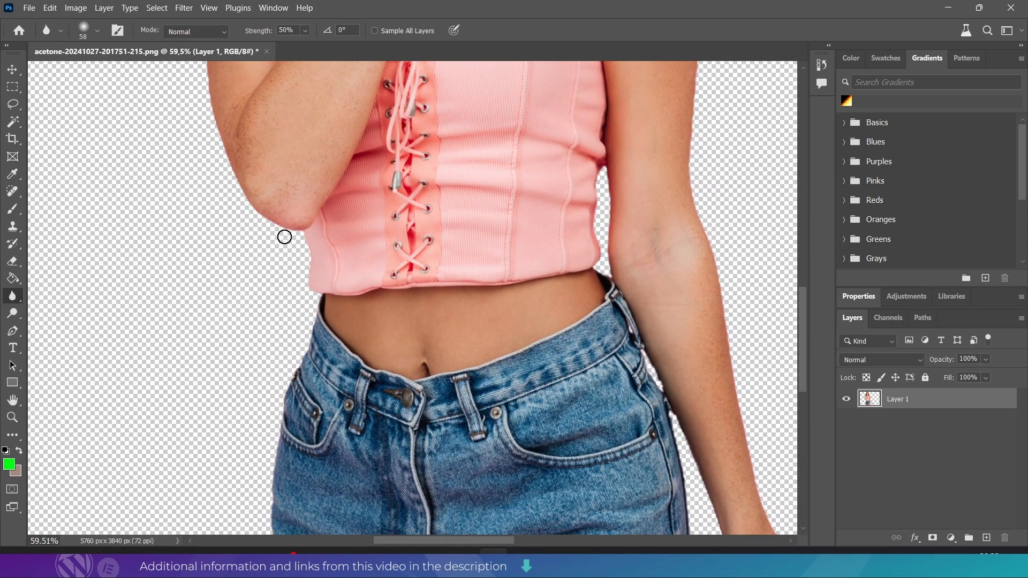
pyautogui.scroll(4, 236, 192)
pyautogui.hscroll(-4, 236, 193)
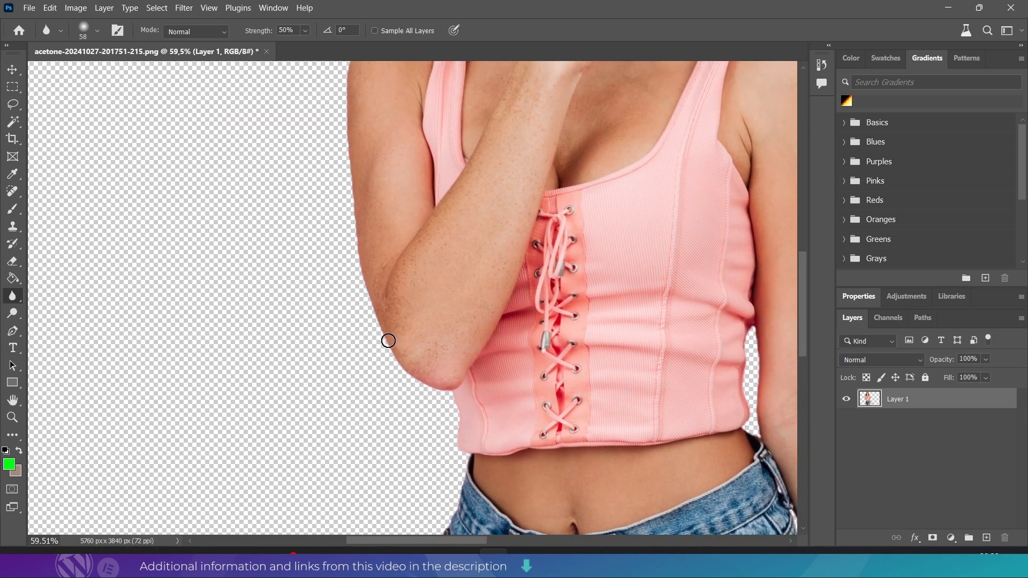
pyautogui.scroll(6, 374, 119)
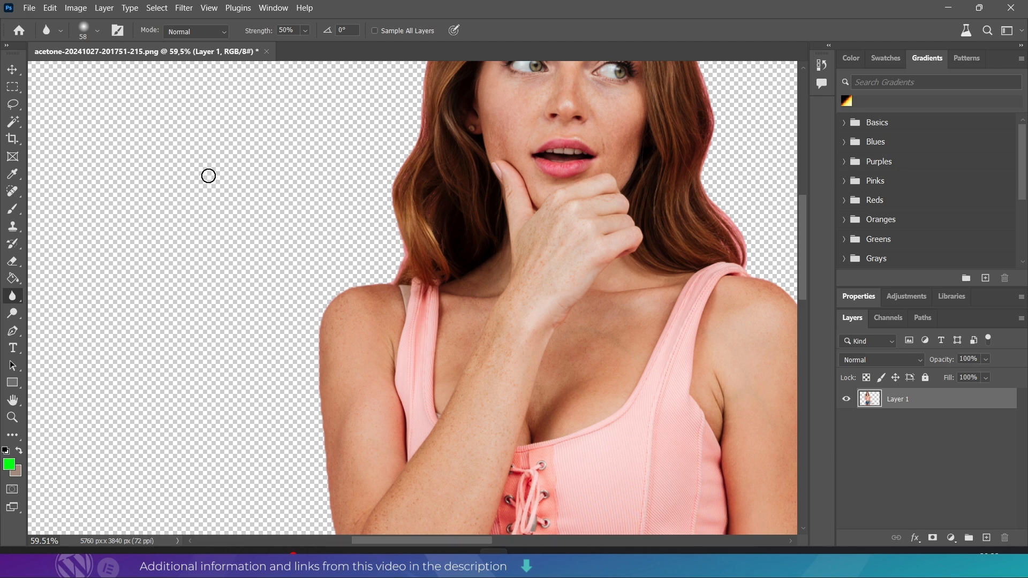
# - Set up the Eraser with a Soft Round brush at 95 px and 0% hardness for the hair edge
pyautogui.press('e')
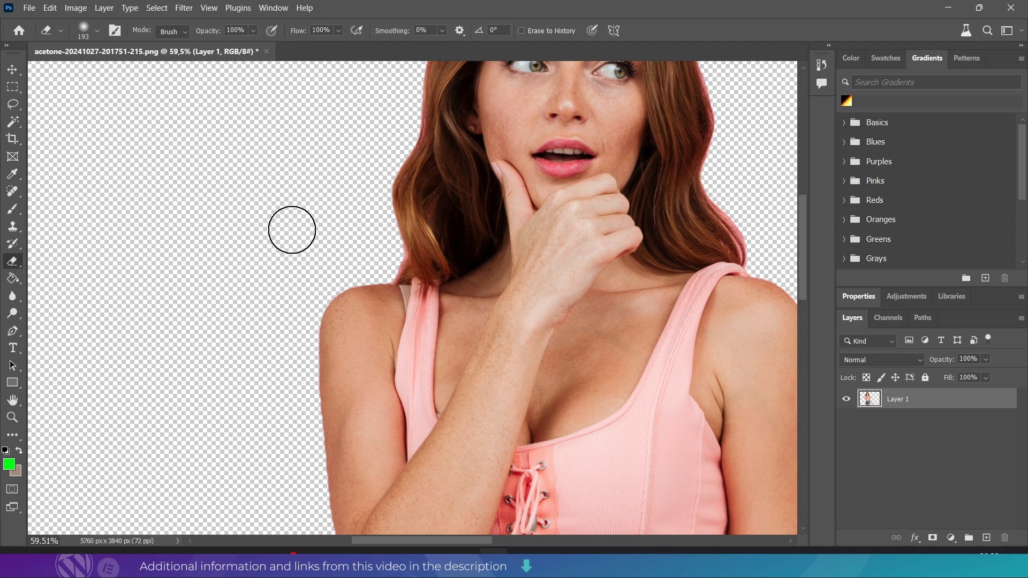
pyautogui.rightClick(338, 247)
pyautogui.click(281, 213)
pyautogui.rightClick(378, 257)
pyautogui.moveTo(476, 218); pyautogui.dragTo(487, 214)
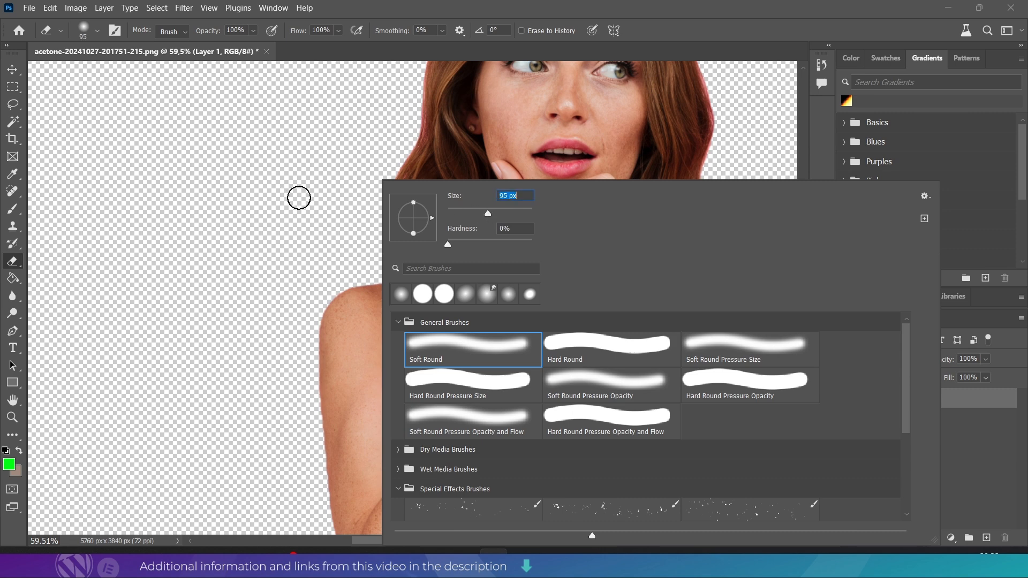
pyautogui.click(299, 197)
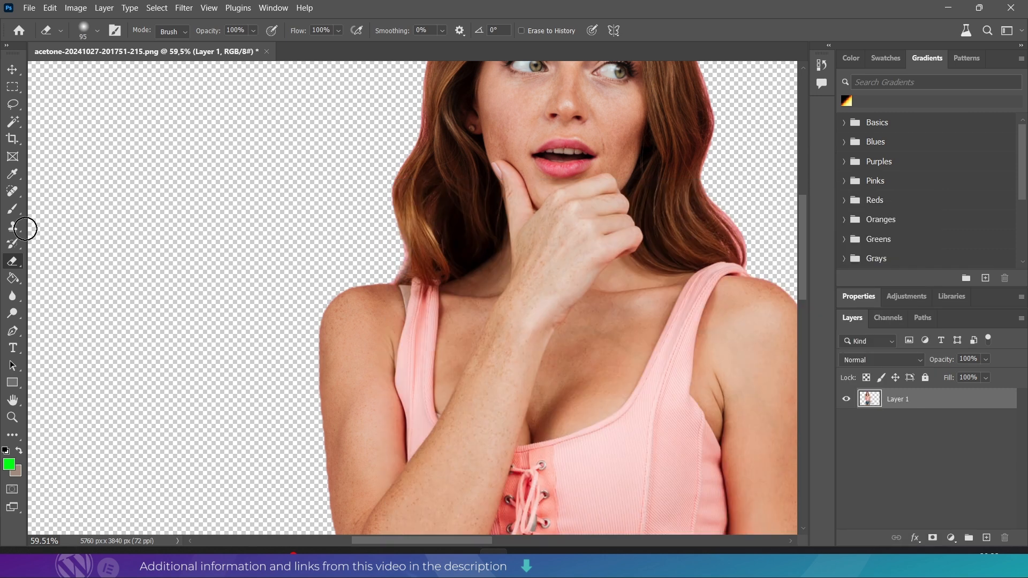
# - Return to the 58 px Blur brush and soften the hair's outline up towards the crown of the head
pyautogui.click(18, 298)
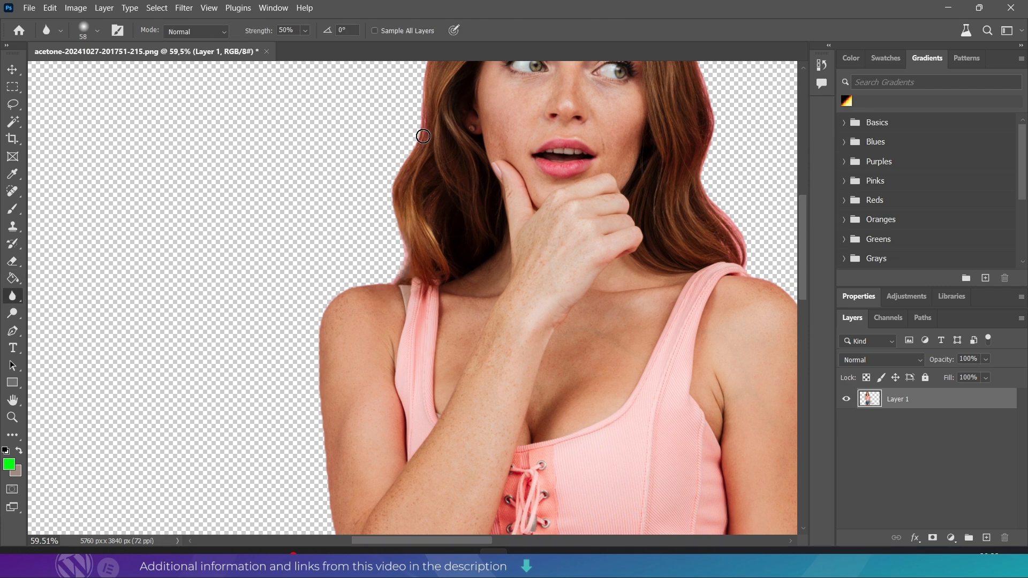
pyautogui.scroll(5, 435, 122)
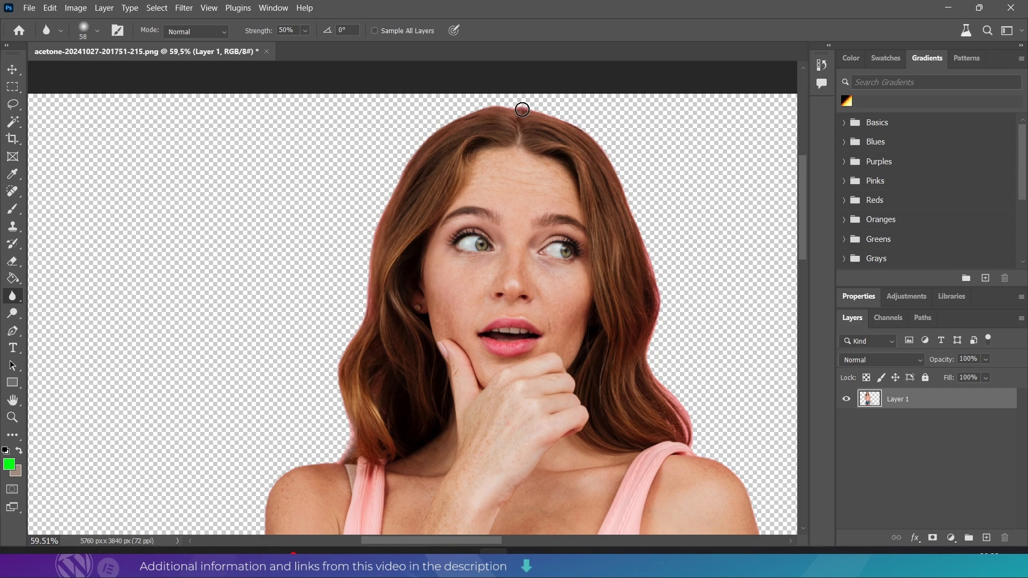
pyautogui.scroll(-6, 436, 218)
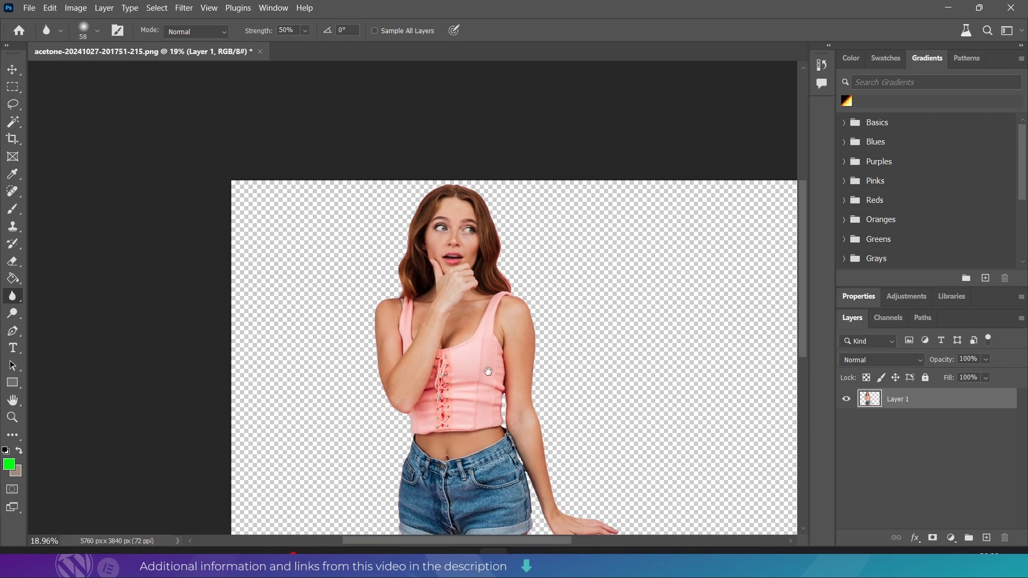
pyautogui.moveTo(488, 371); pyautogui.dragTo(438, 297)
# - Add a new empty layer and place it beneath Layer 1
pyautogui.click(12, 70)
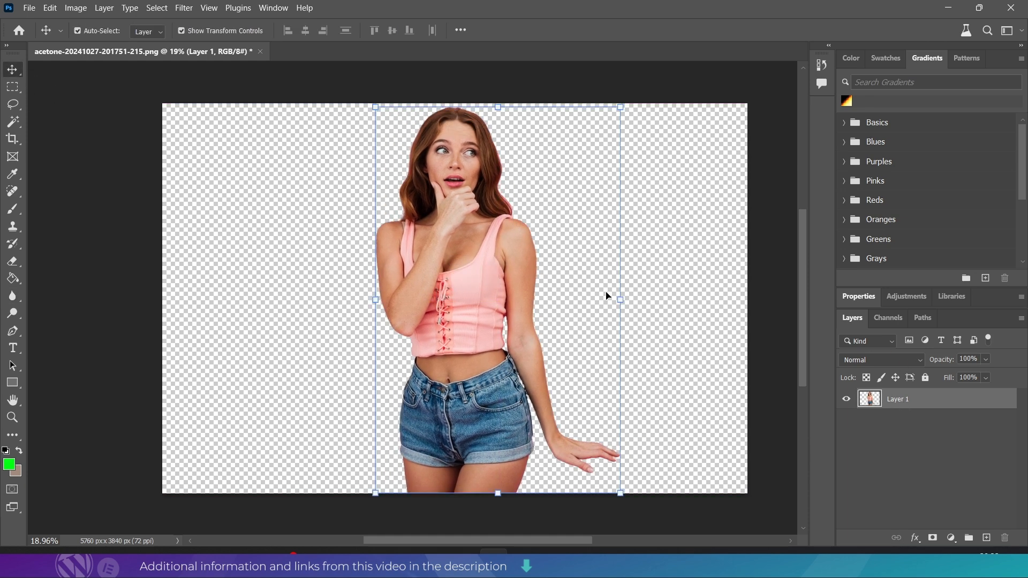
pyautogui.click(662, 291)
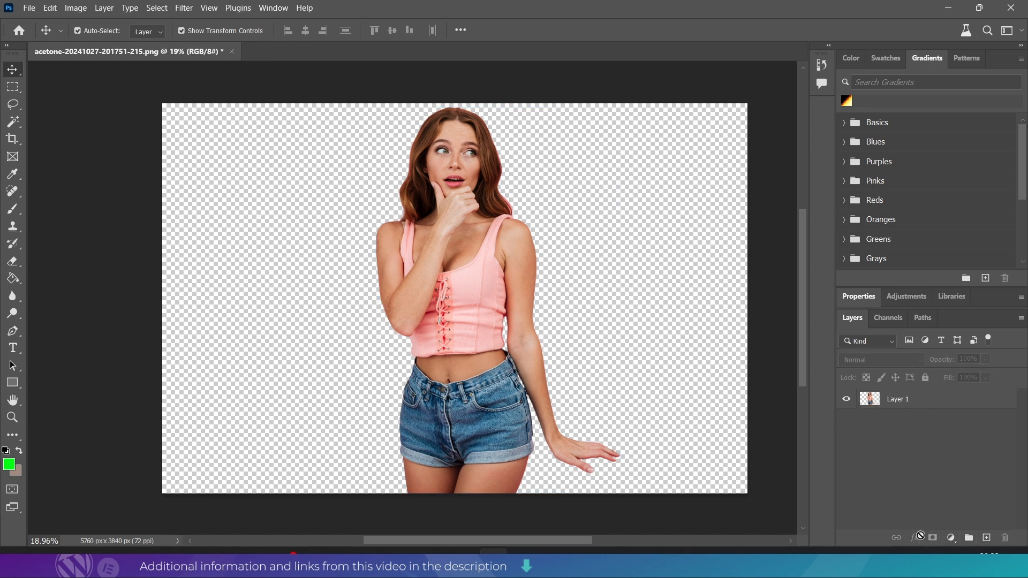
pyautogui.click(985, 538)
pyautogui.moveTo(889, 396); pyautogui.dragTo(879, 431)
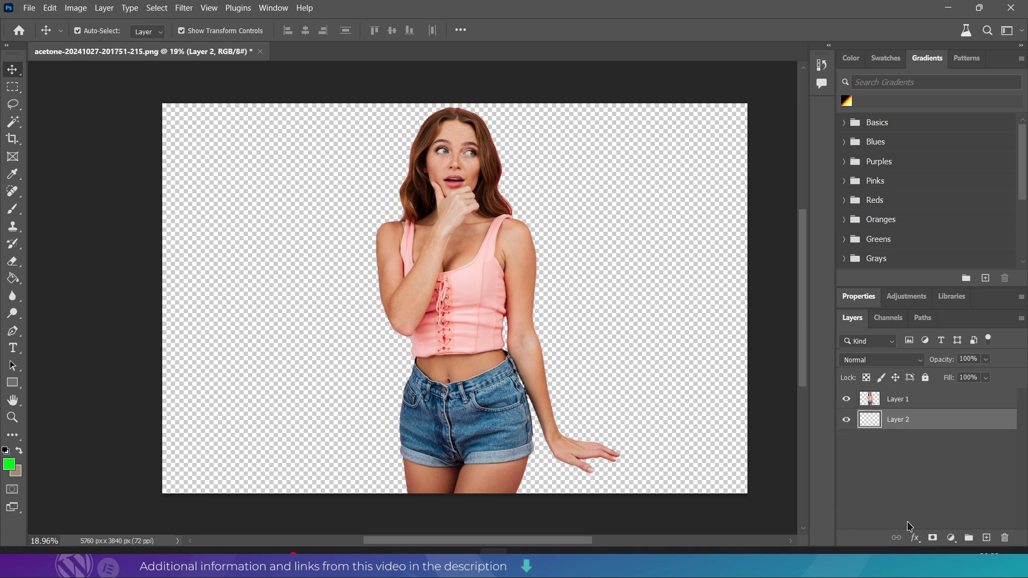
# - Apply a Color Overlay effect in pure red (#ff0000) to Layer 2
pyautogui.click(920, 540)
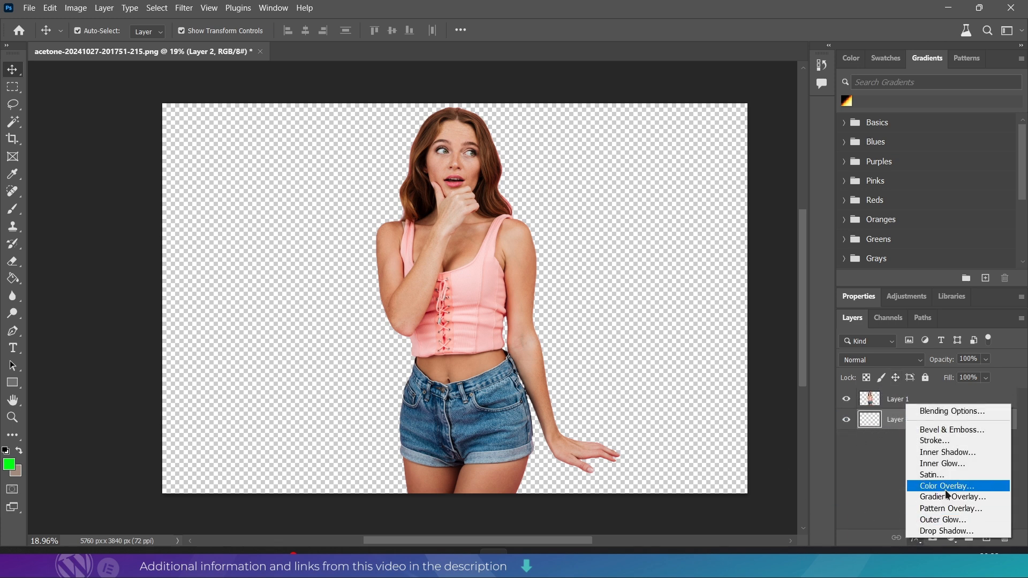
pyautogui.click(935, 488)
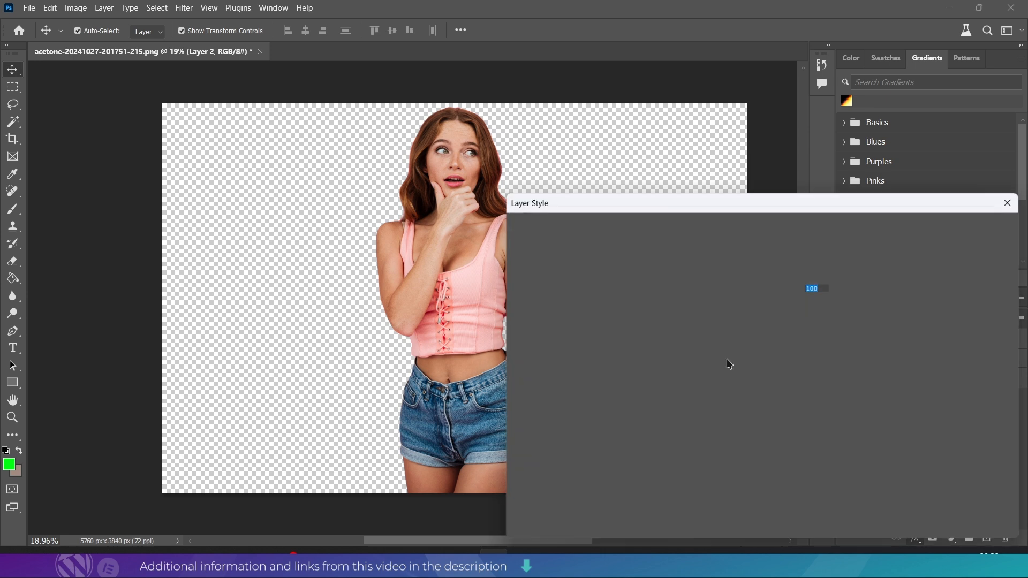
pyautogui.click(825, 274)
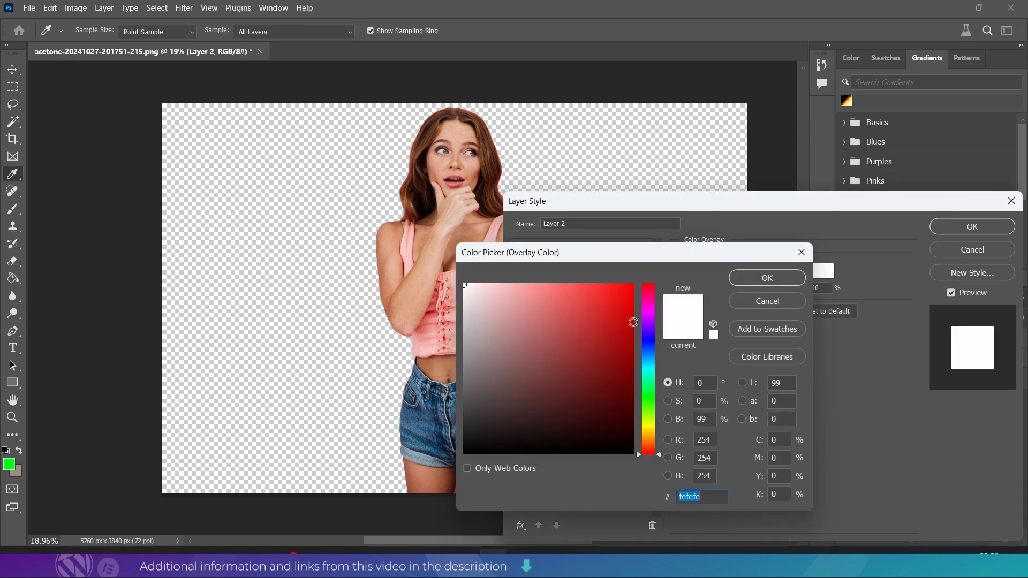
pyautogui.moveTo(624, 300); pyautogui.dragTo(637, 281)
pyautogui.click(766, 278)
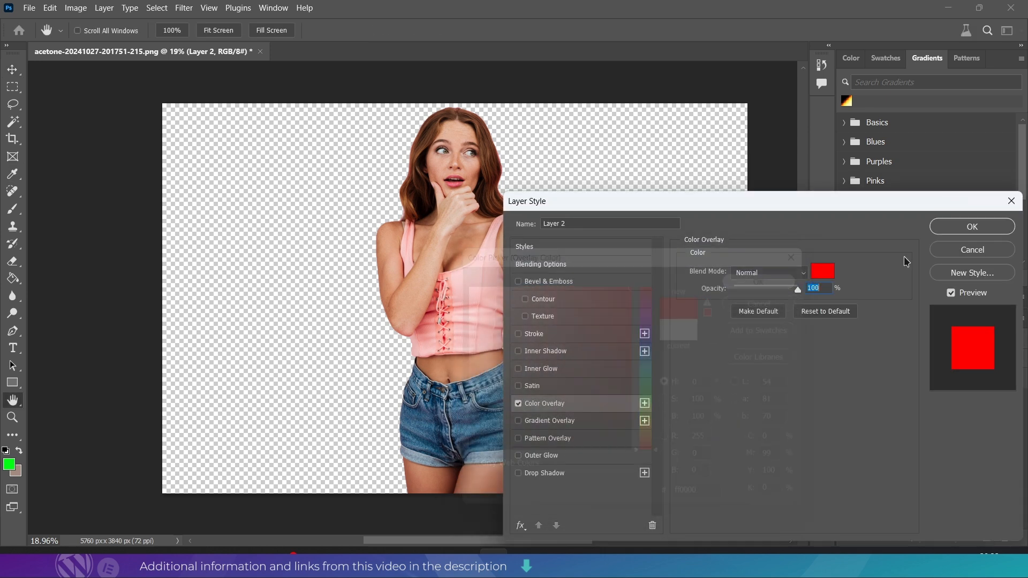
pyautogui.click(972, 226)
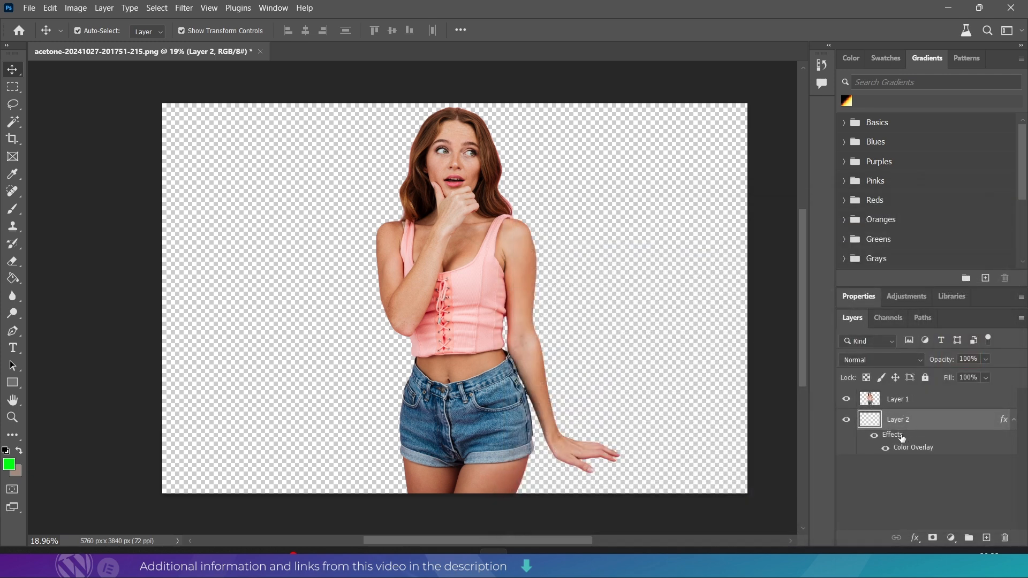
# - Set the foreground color to blue (#2661d9) and fill Layer 2 with it using the Paint Bucket
pyautogui.click(13, 278)
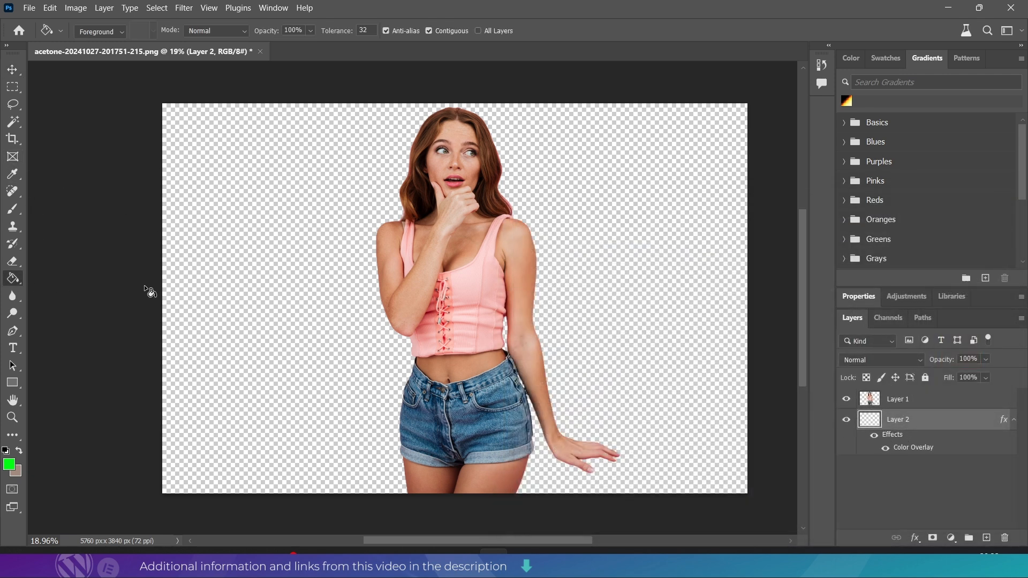
pyautogui.click(10, 466)
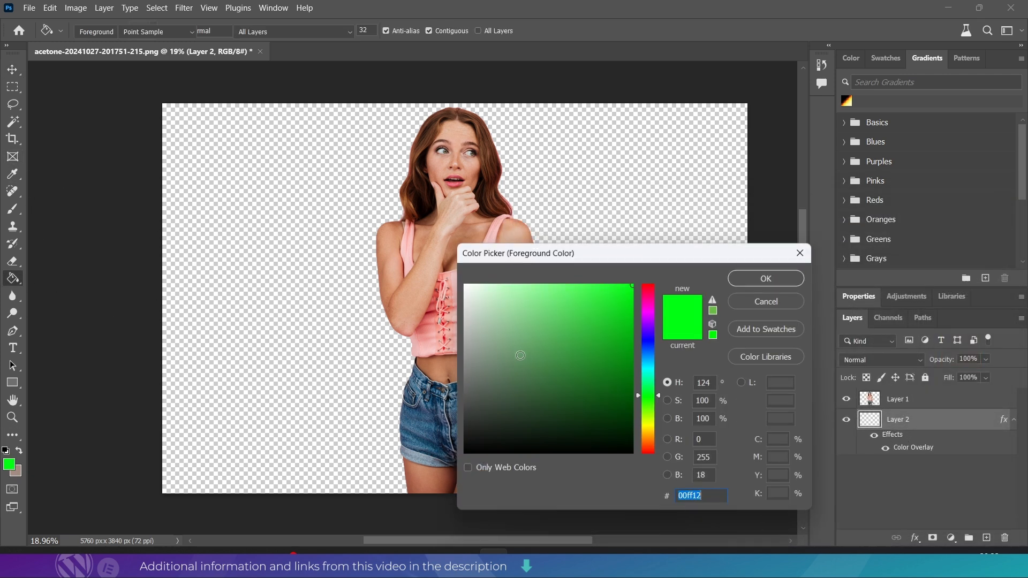
pyautogui.click(648, 294)
pyautogui.moveTo(563, 300)
pyautogui.mouseDown()
pyautogui.moveTo(575, 371)
pyautogui.moveTo(560, 370)
pyautogui.mouseUp()
pyautogui.moveTo(645, 411); pyautogui.dragTo(652, 350)
pyautogui.click(604, 309)
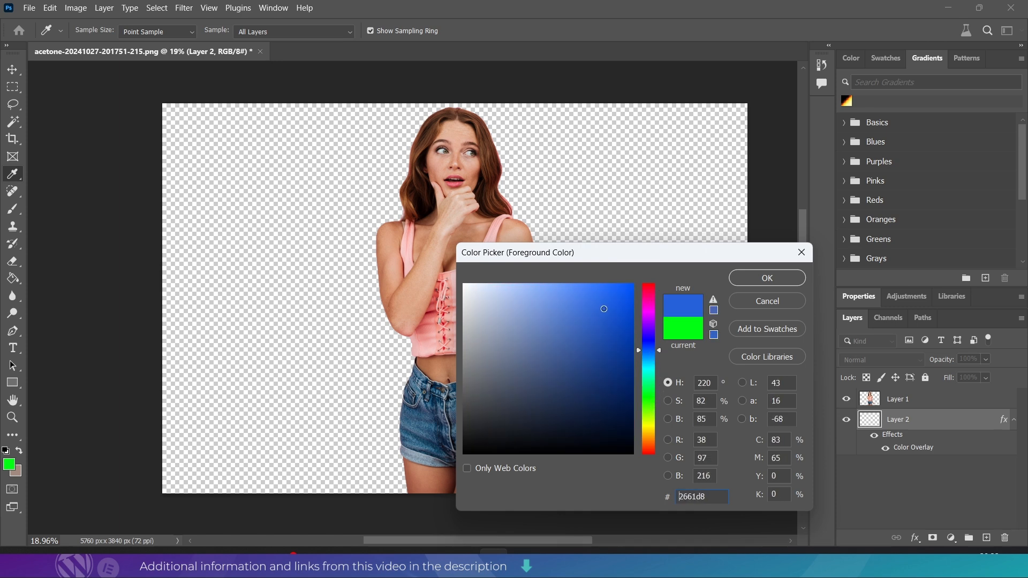
pyautogui.click(746, 284)
pyautogui.press('g')
pyautogui.click(600, 236)
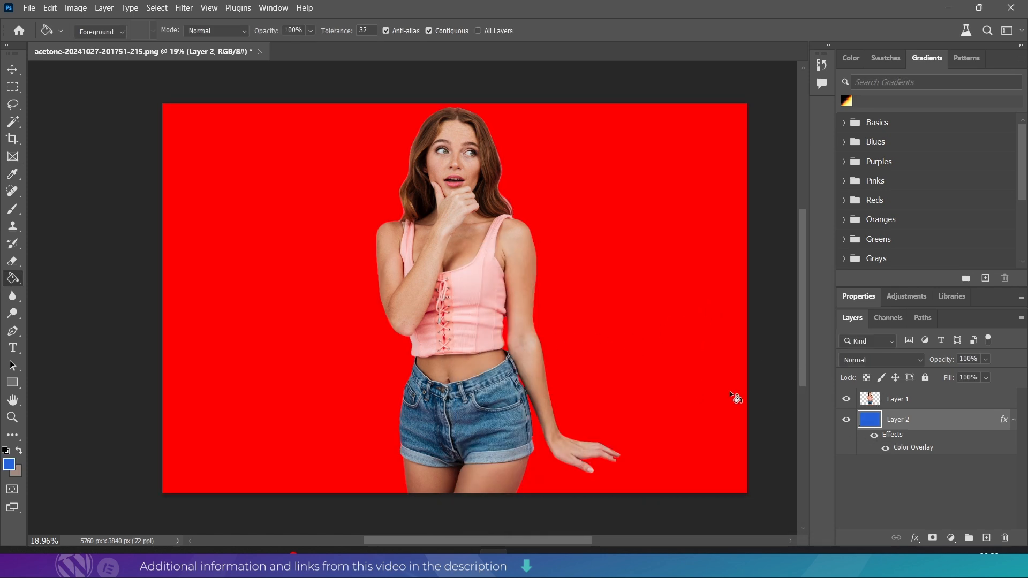
# - Toggle Layer 2's Color Overlay off and on, and change its overlay color to white (#ffffff)
pyautogui.click(885, 449)
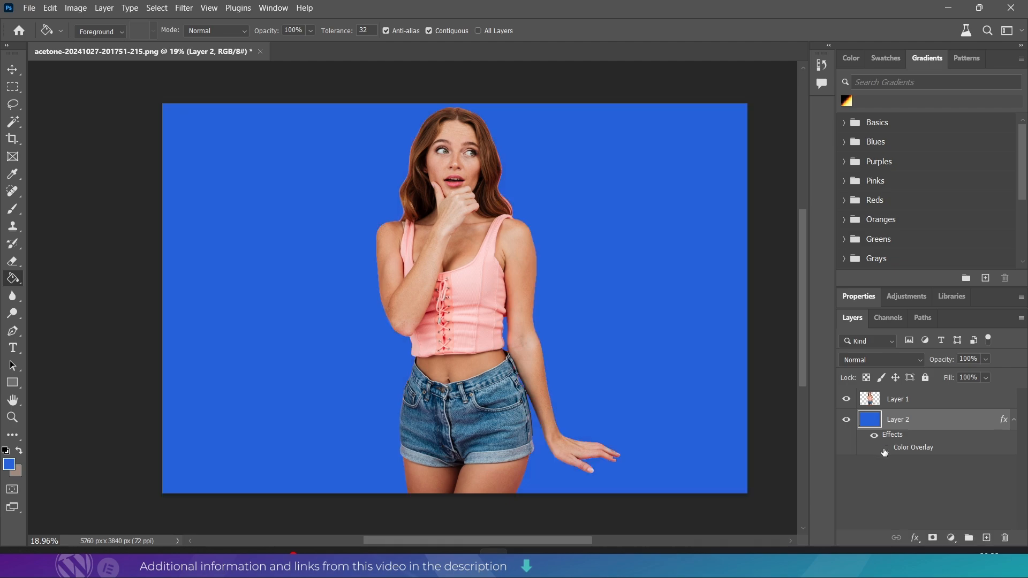
pyautogui.click(884, 449)
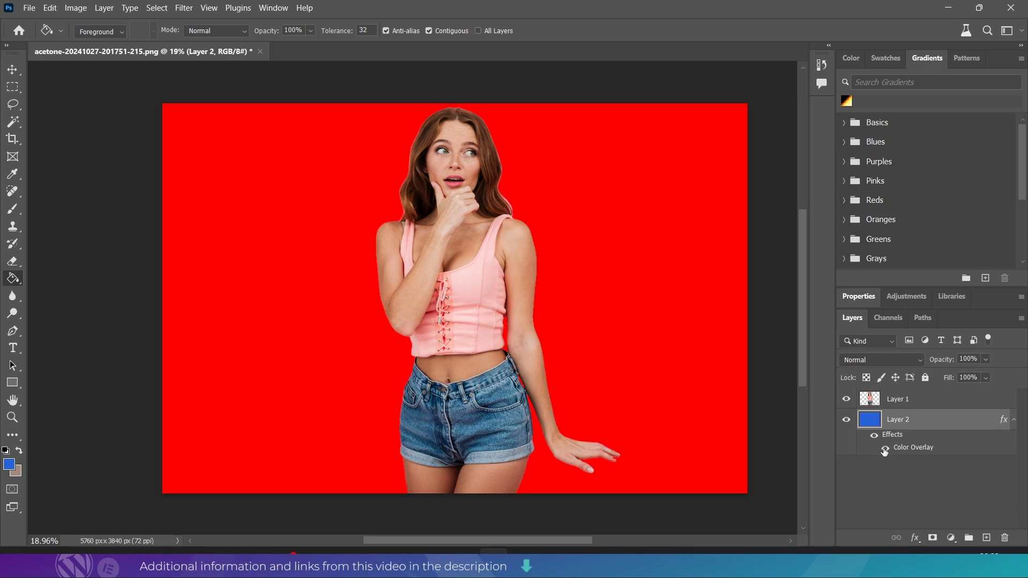
pyautogui.doubleClick(911, 451)
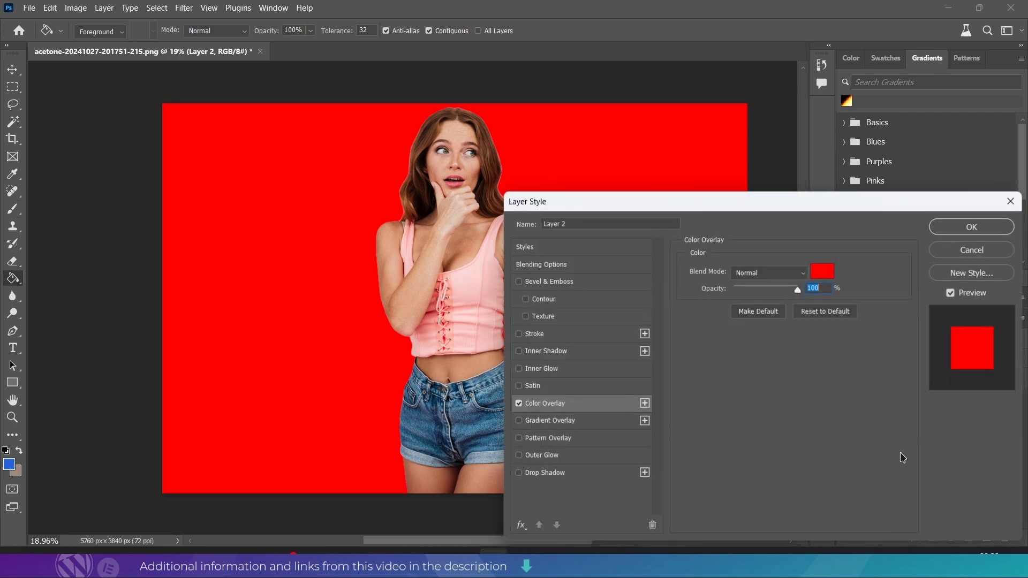
pyautogui.click(824, 271)
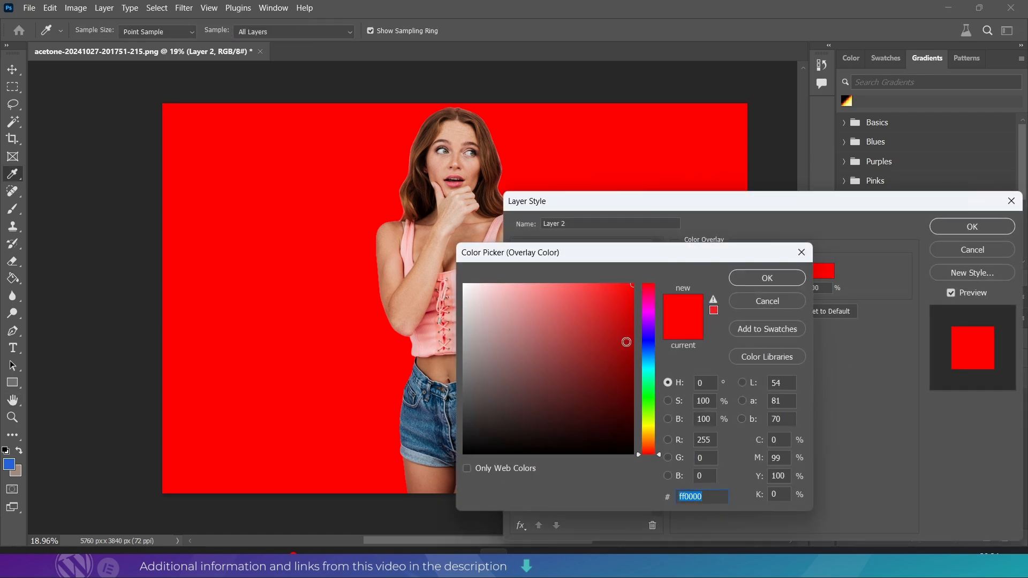
pyautogui.moveTo(627, 342)
pyautogui.mouseDown()
pyautogui.moveTo(620, 425)
pyautogui.moveTo(499, 452)
pyautogui.moveTo(514, 425)
pyautogui.moveTo(481, 457)
pyautogui.moveTo(496, 447)
pyautogui.moveTo(453, 257)
pyautogui.mouseUp()
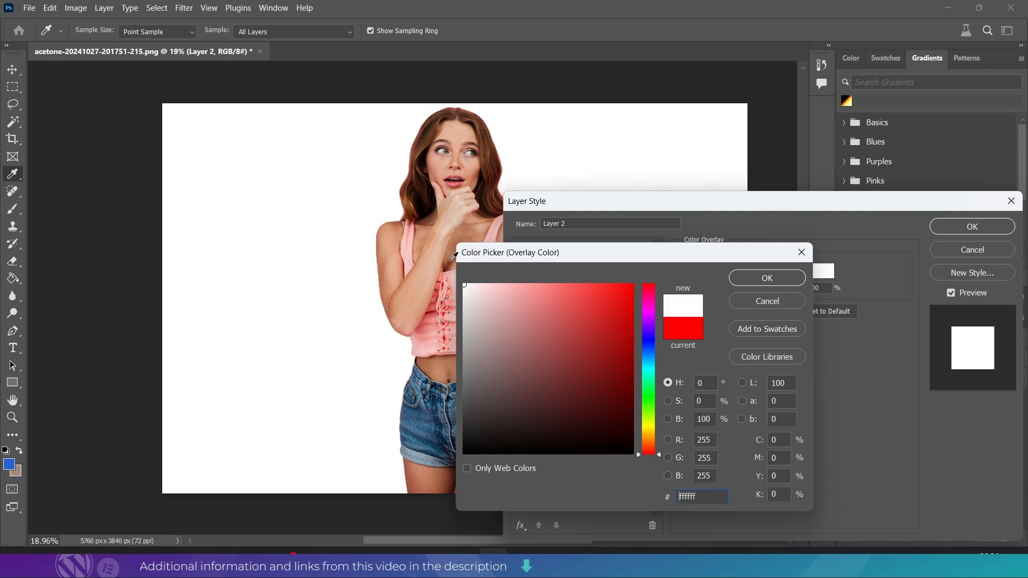
pyautogui.click(773, 281)
pyautogui.click(971, 227)
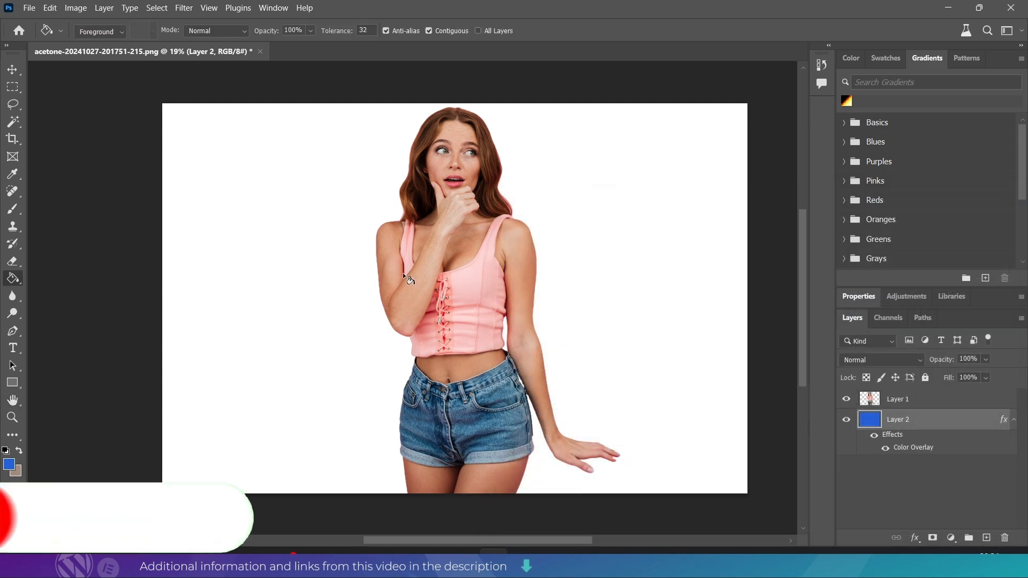
# - Move the woman's cut-out on Layer 1 horizontally towards the left side of the white canvas and deselect the layer
pyautogui.click(12, 69)
pyautogui.click(461, 322)
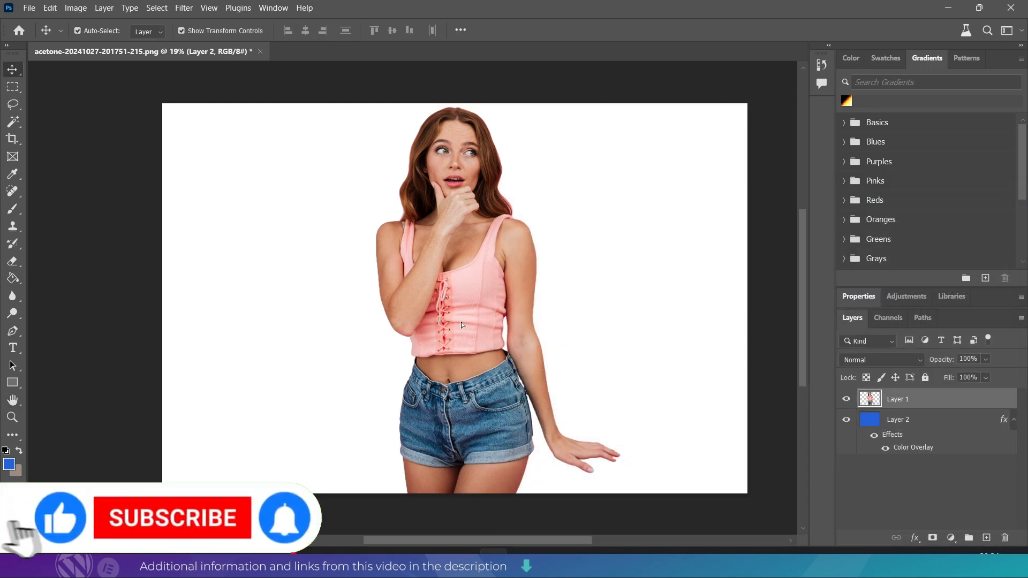
pyautogui.moveTo(461, 322); pyautogui.dragTo(326, 325)
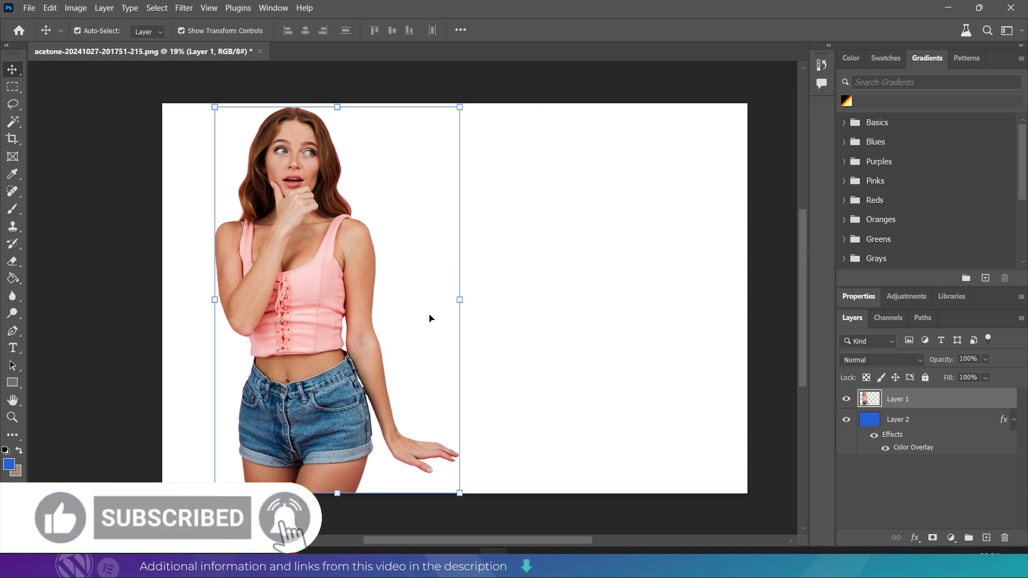
pyautogui.click(110, 171)
pyautogui.scroll(-3, 451, 296)
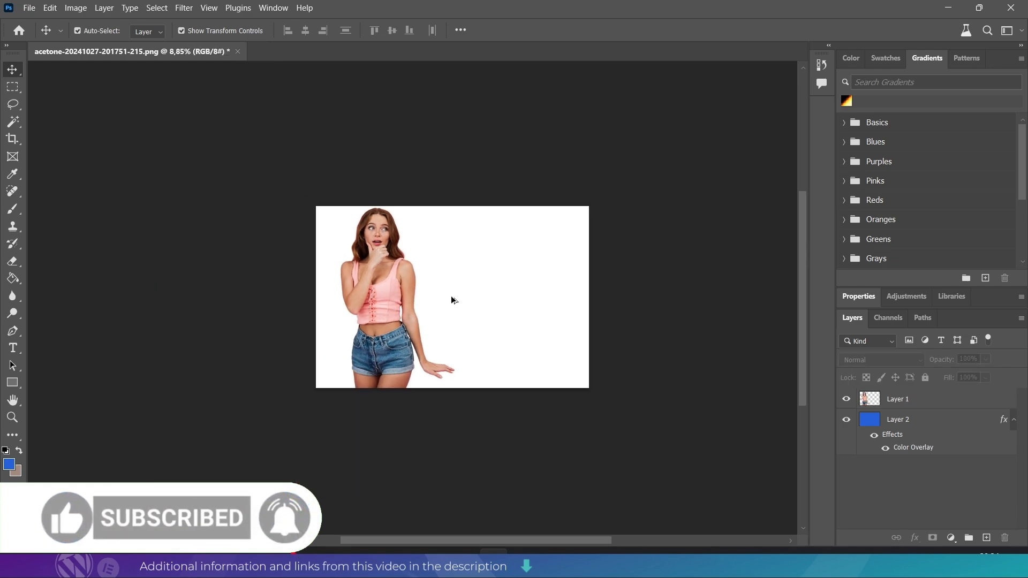
pyautogui.scroll(2, 451, 297)
pyautogui.scroll(1, 451, 297)
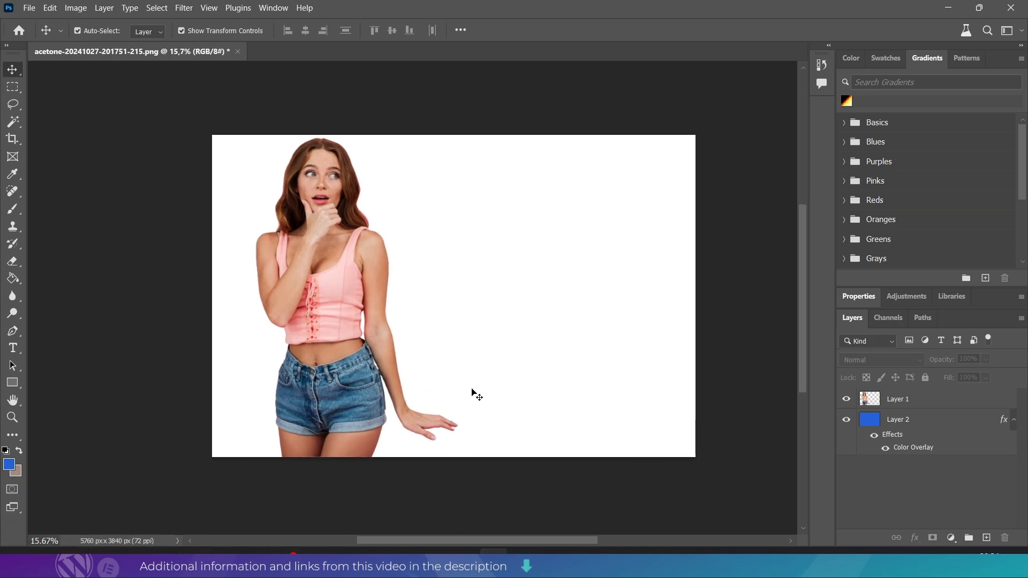
pyautogui.scroll(1, 490, 324)
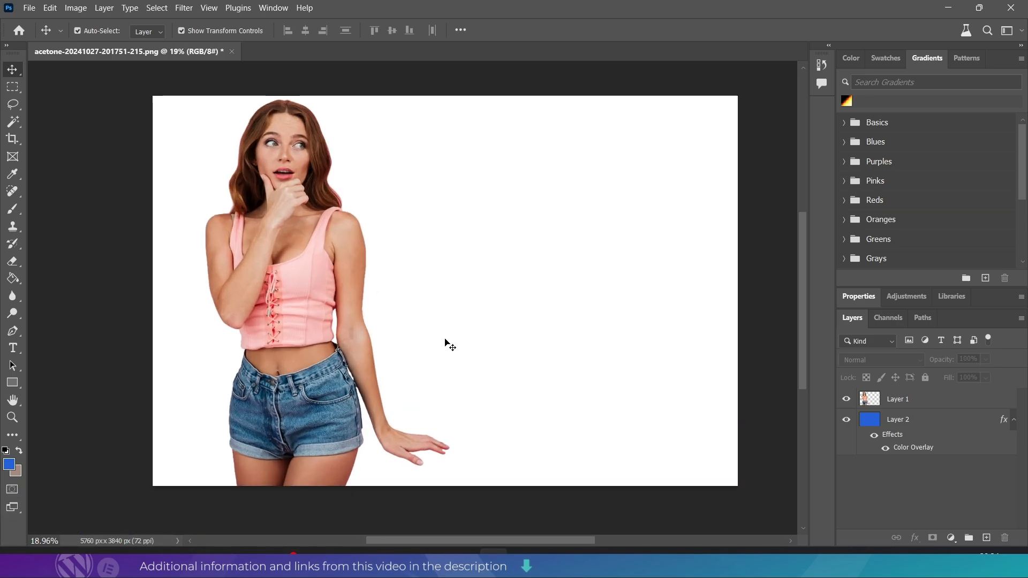